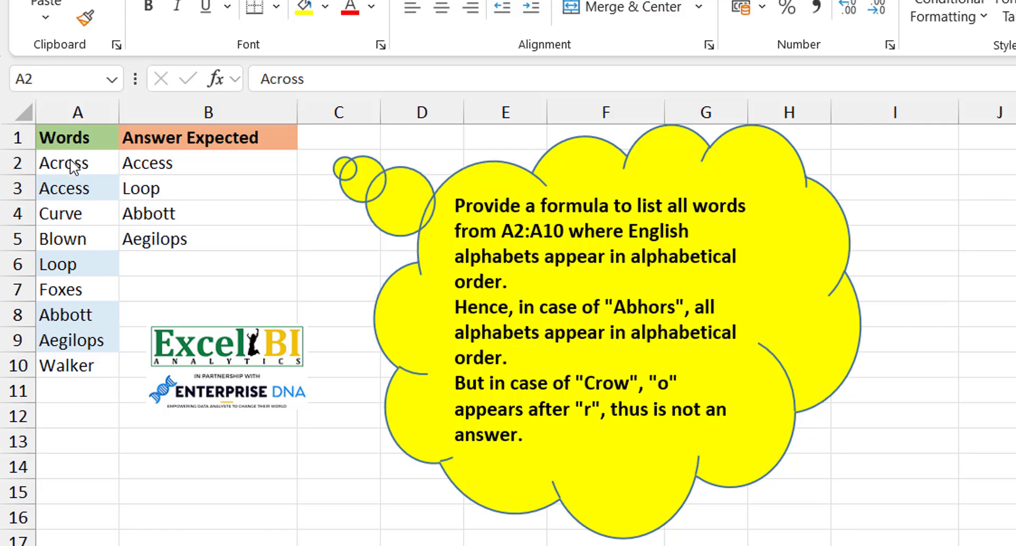
- Enter =MID(A2,SEQUENCE(LEN(A2)),1) in C2 to split the word in A2 into single letters
left_click(70, 160)
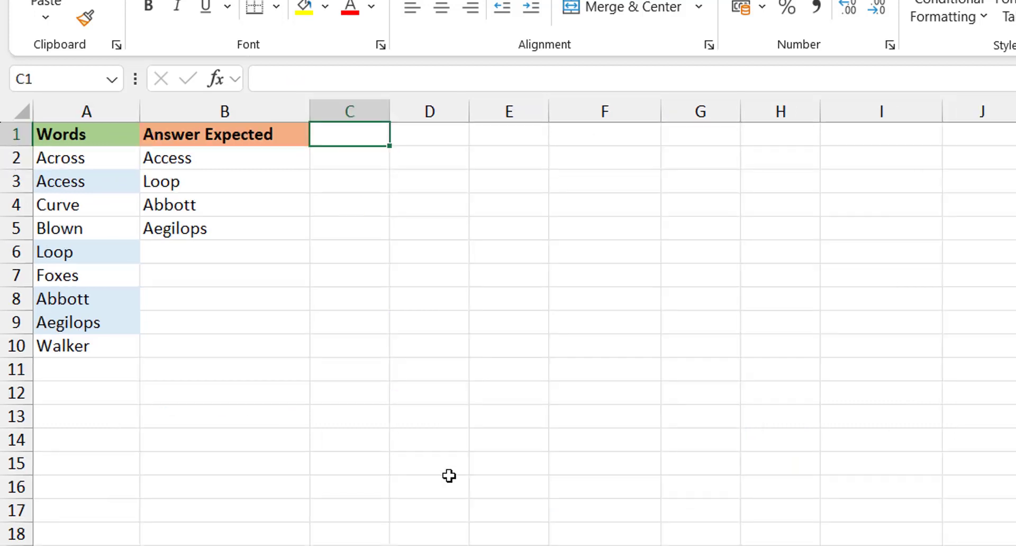
left_click(345, 156)
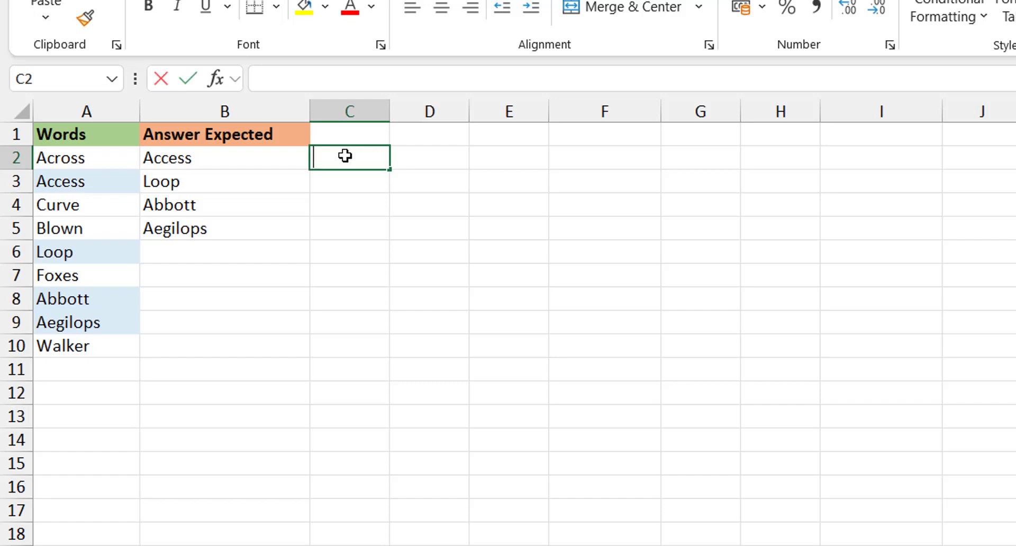
type("=mid")
key("Tab")
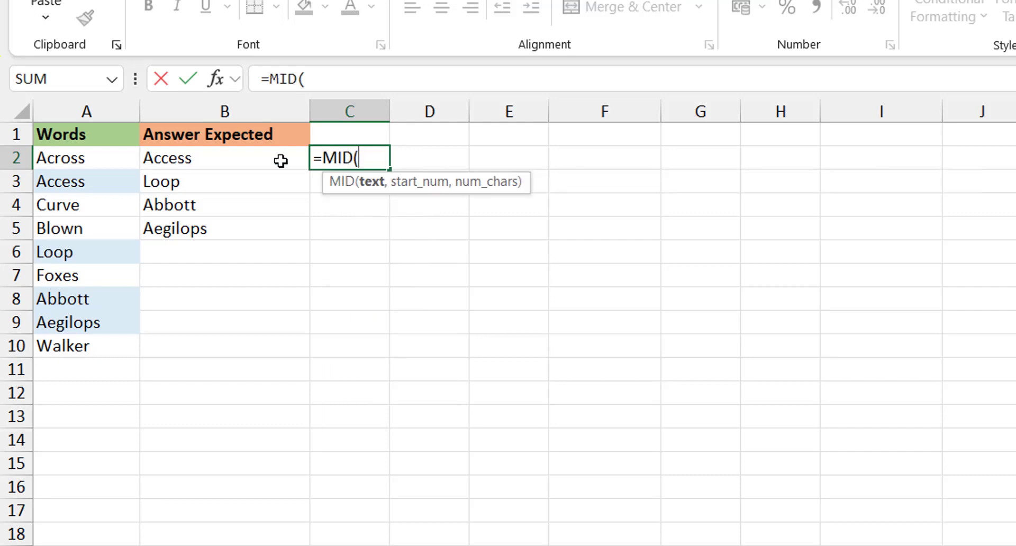
left_click(91, 158)
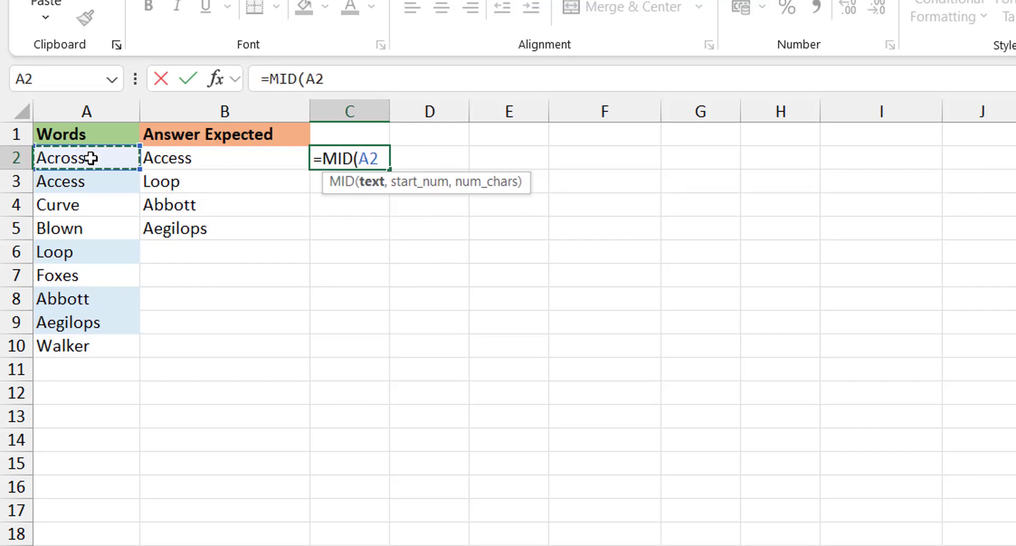
type(",se")
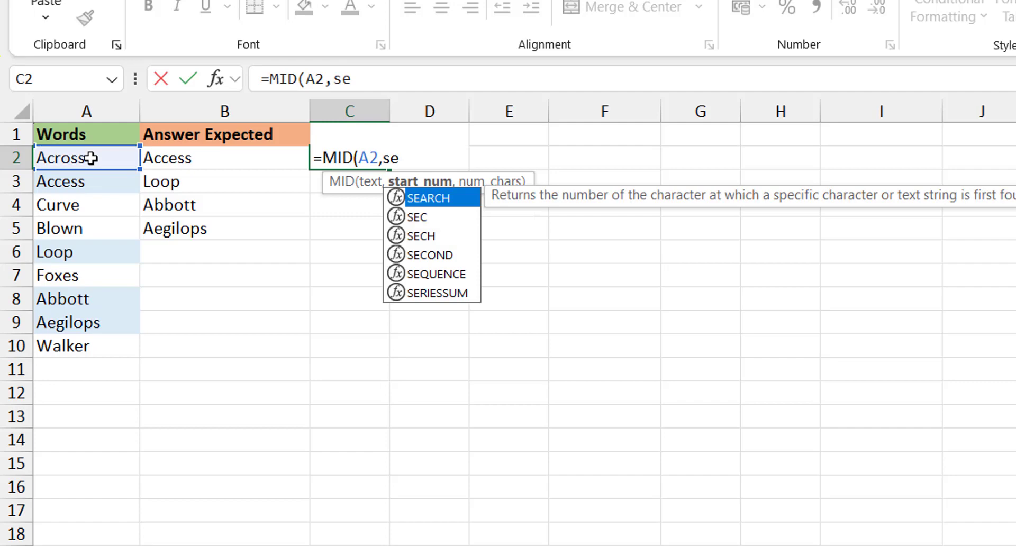
type("quence")
key("Tab")
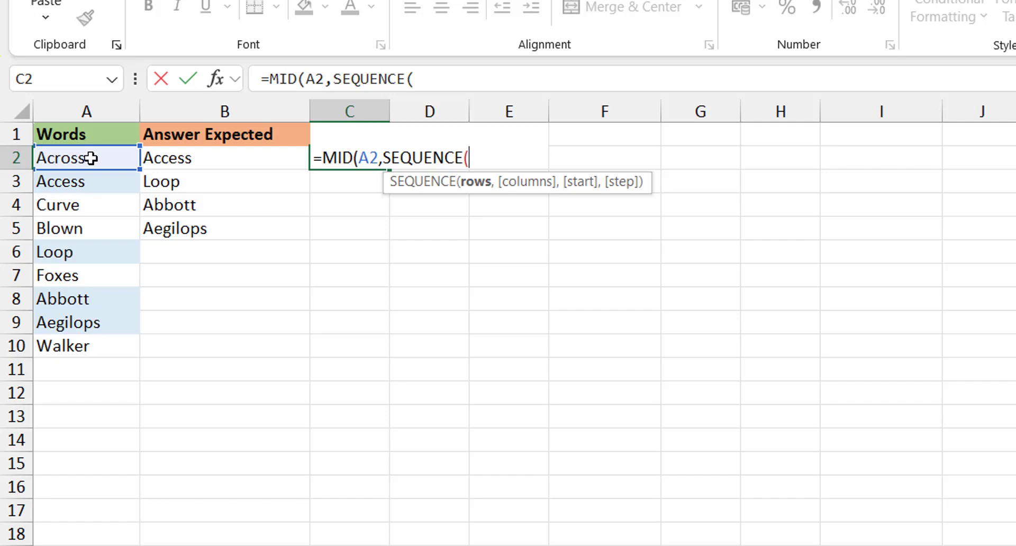
type("LEN(")
left_click(78, 159)
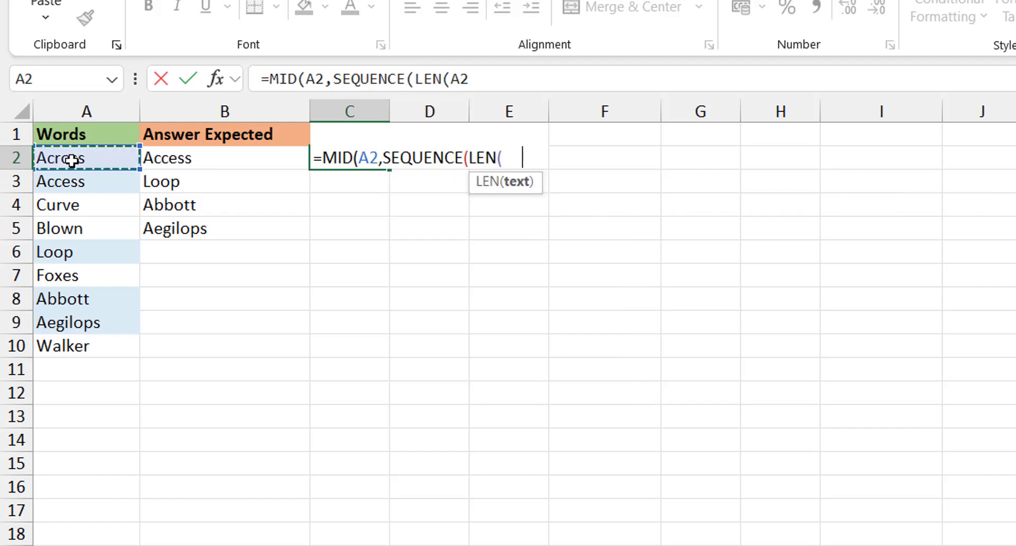
type(")),1")
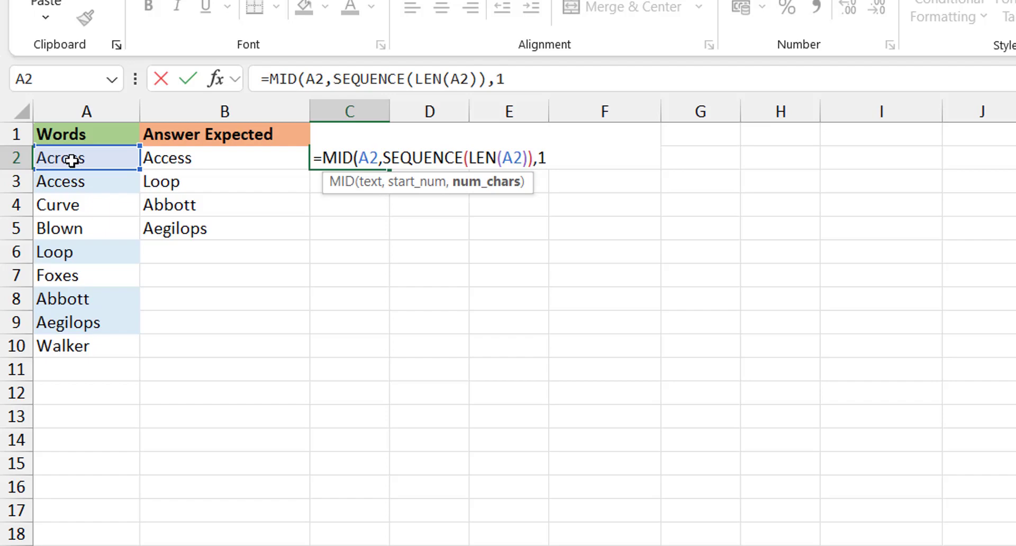
type(")")
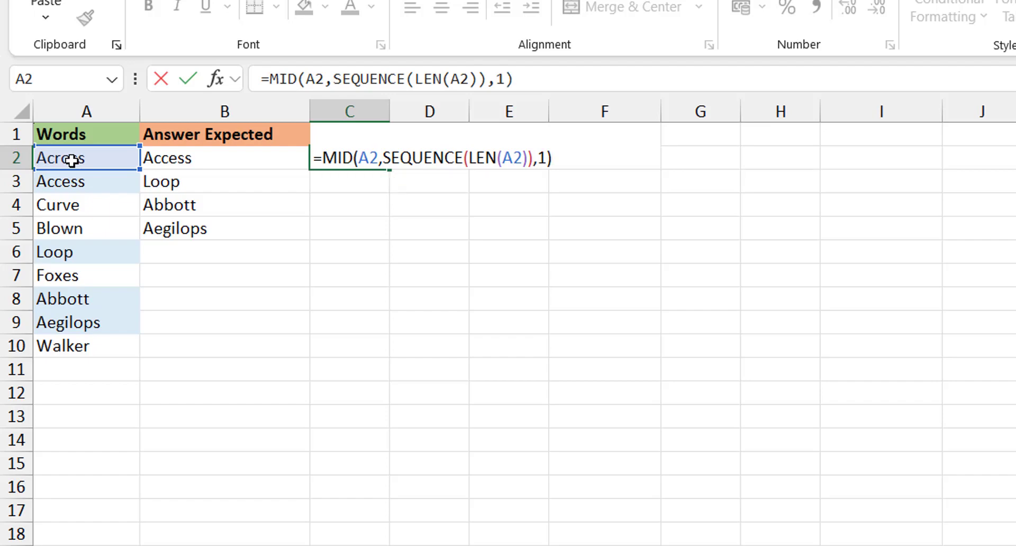
key("Return")
- Wrap the MID formula in C2 in SORT so the letters are listed alphabetically
key("Up")
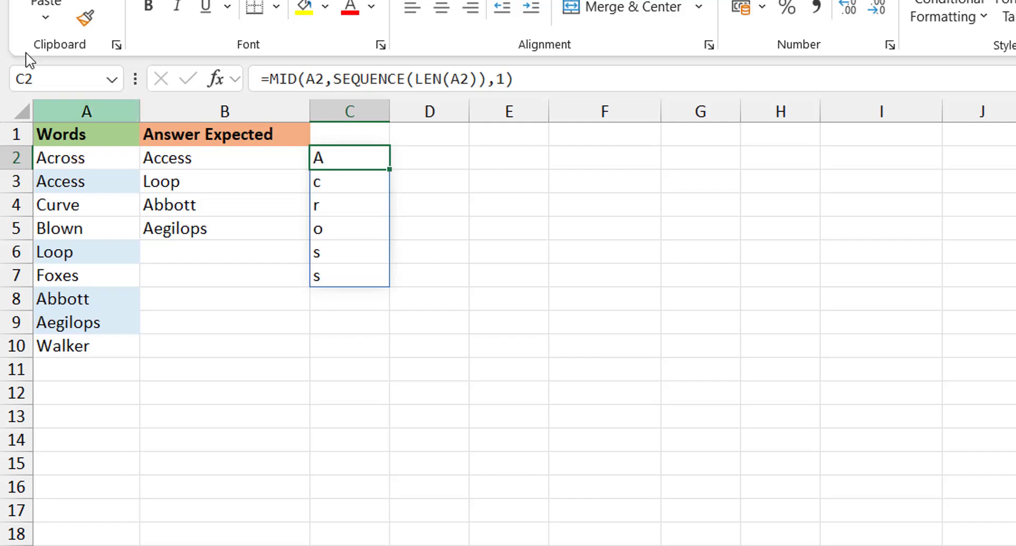
left_click(270, 79)
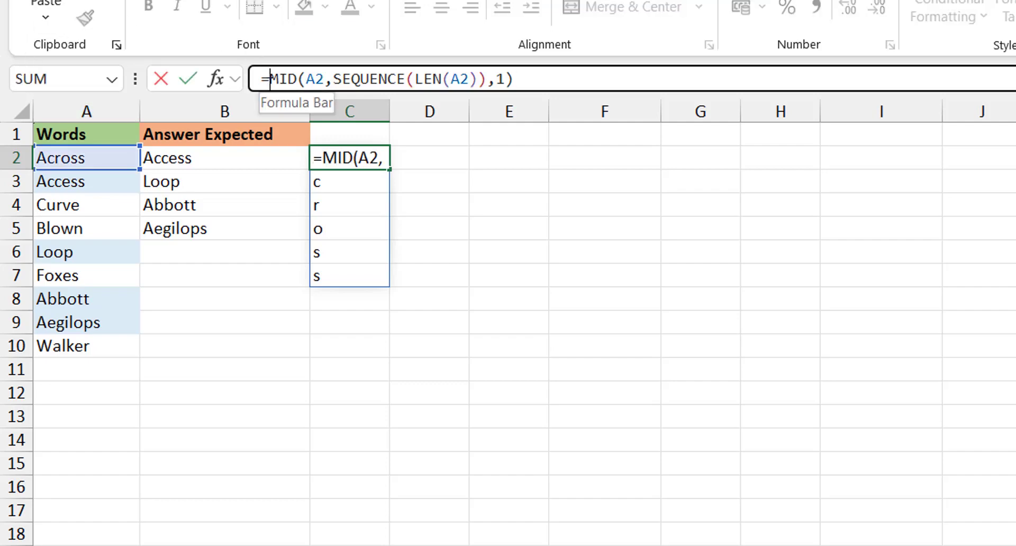
type("sort")
key("Tab")
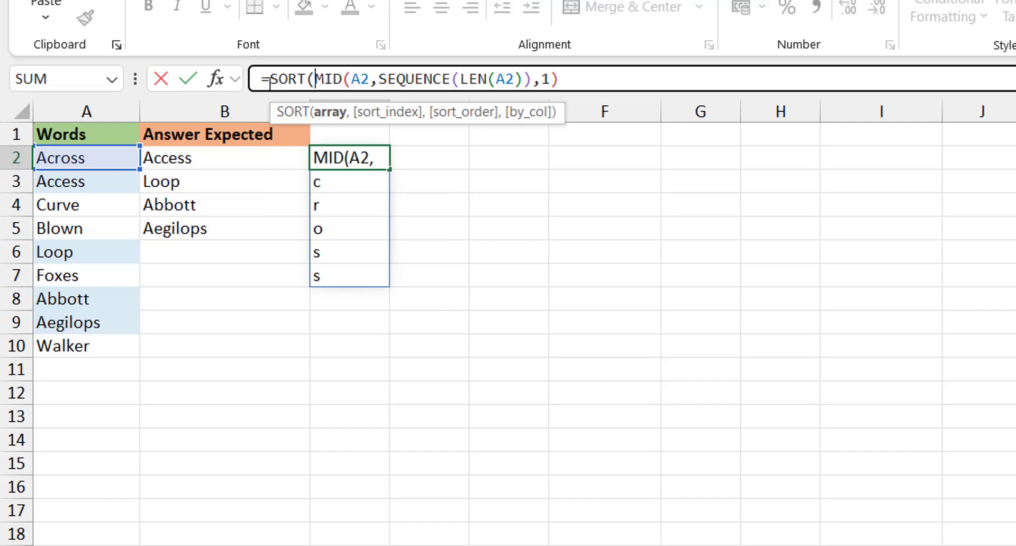
left_click(589, 77)
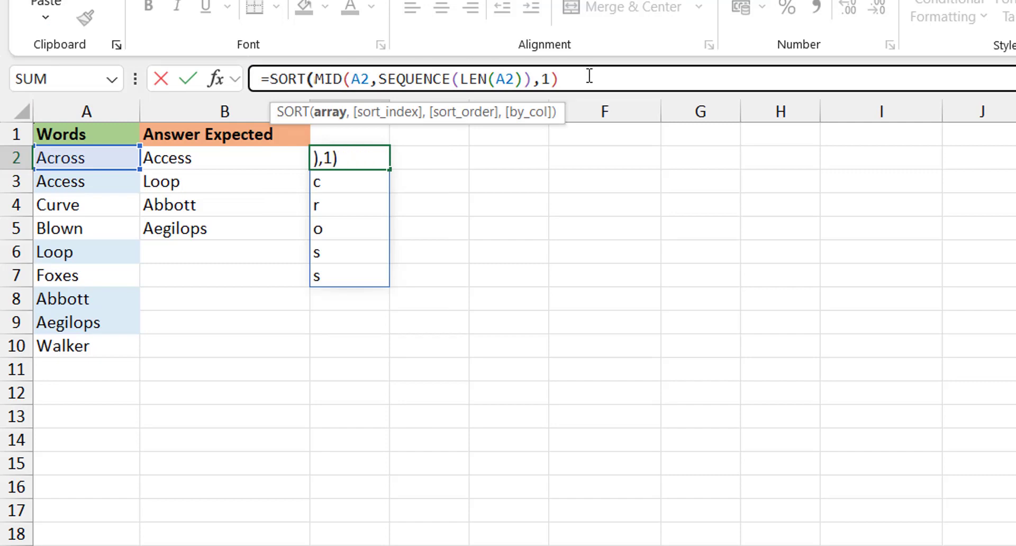
type(")")
key("Return")
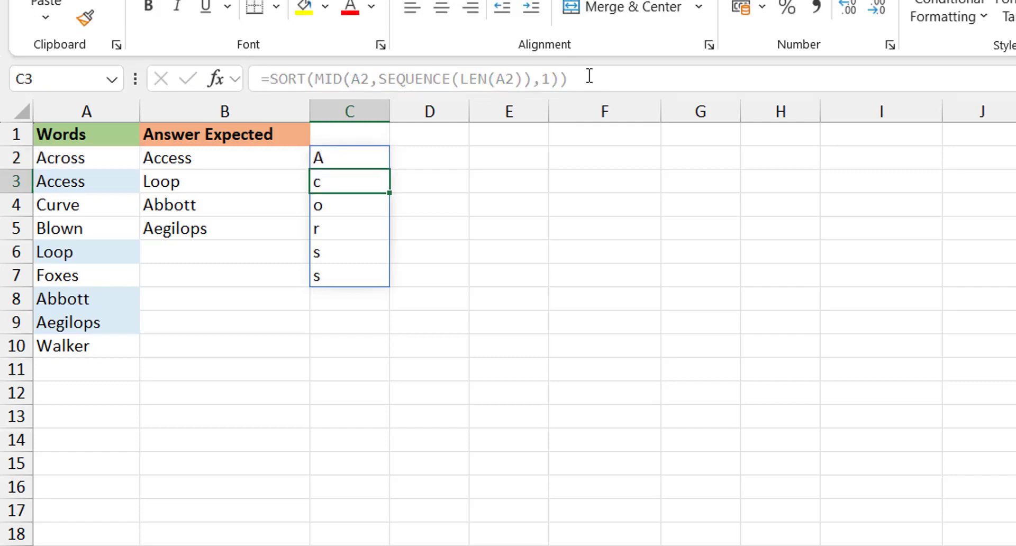
- Wrap the SORT formula in C2 in CONCAT to join the sorted letters into one word
key("Up")
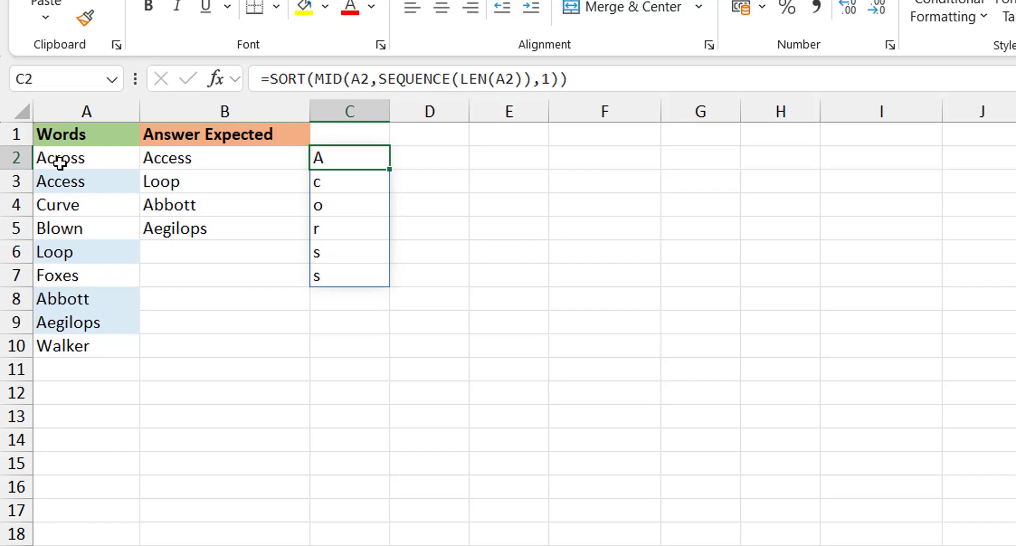
left_click(270, 81)
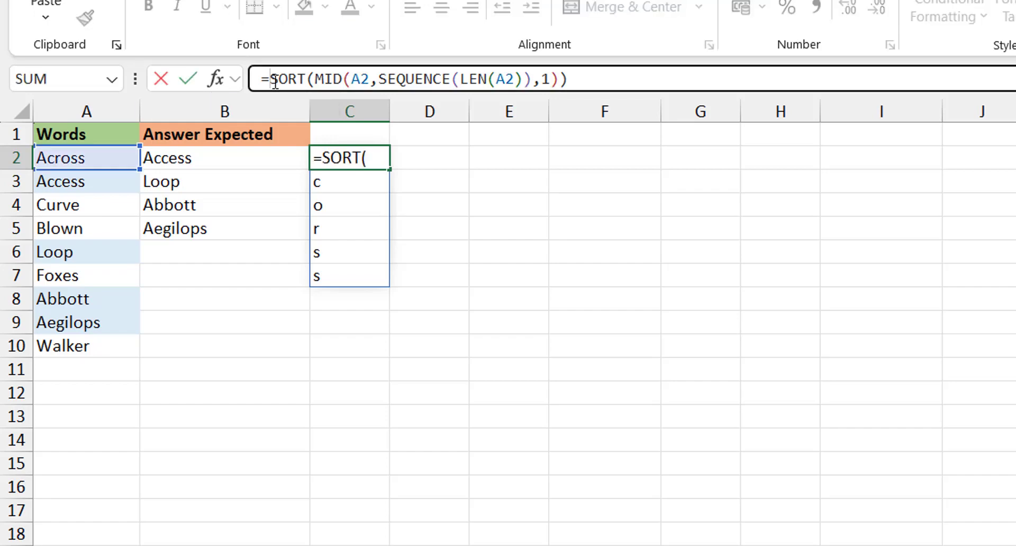
type("concat")
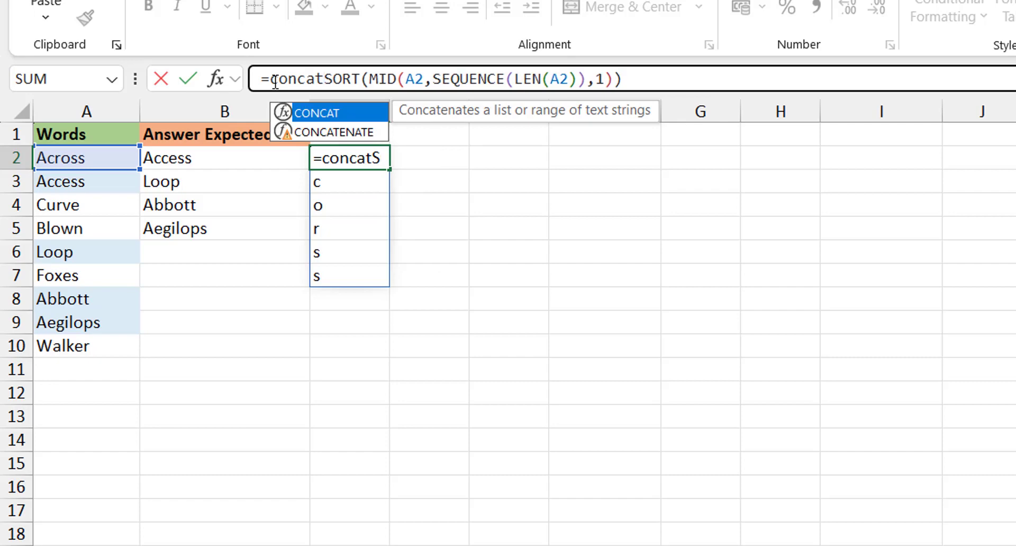
key("Tab")
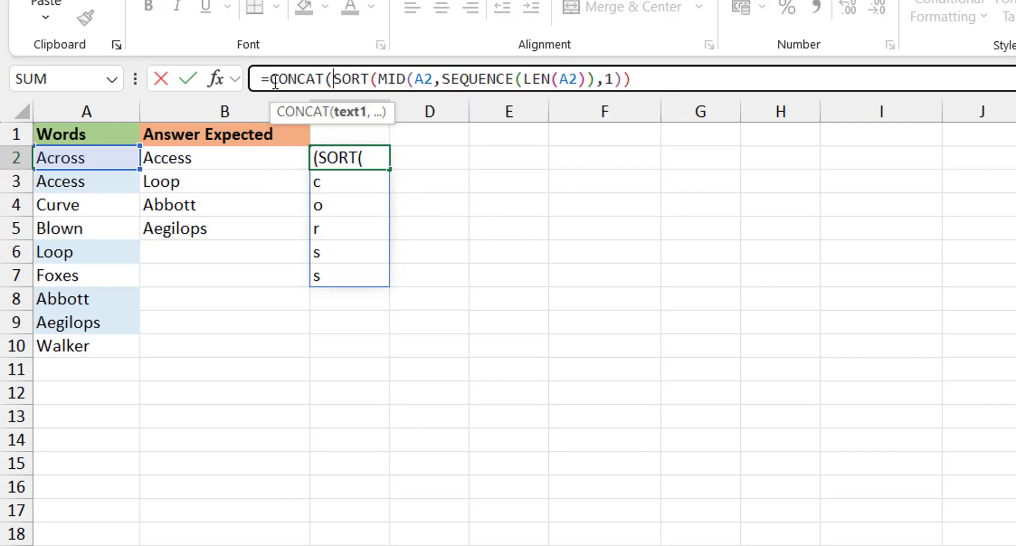
left_click(670, 81)
type(")")
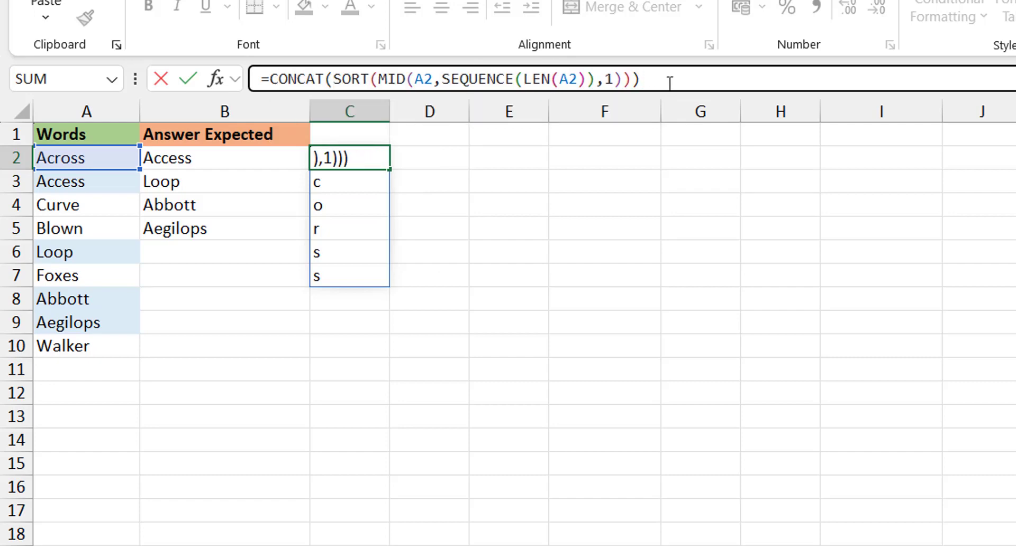
key("ctrl+Return")
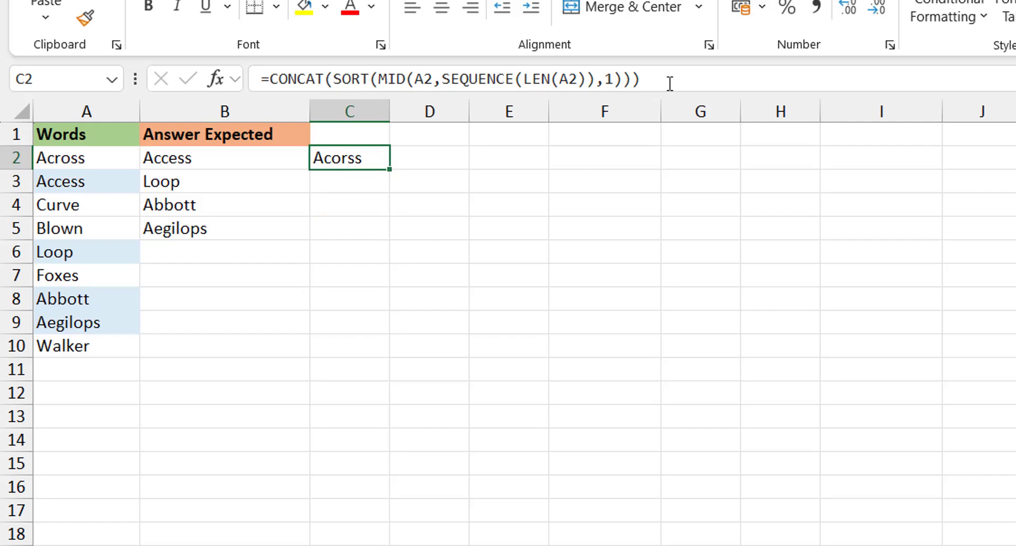
- Append =A2 to the C2 formula to compare the result with the original word, and fill it down to C10
left_click(704, 82)
type("=")
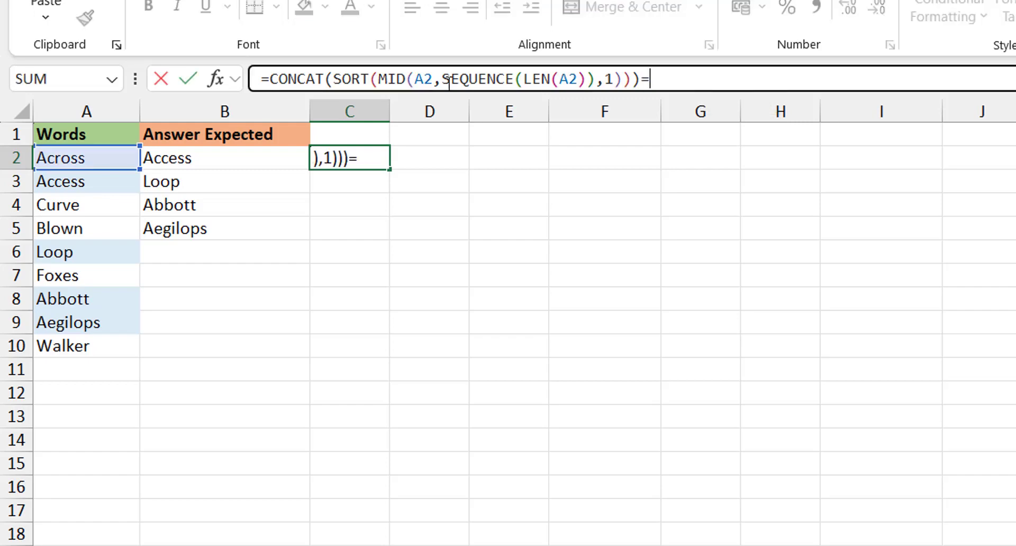
left_click(107, 161)
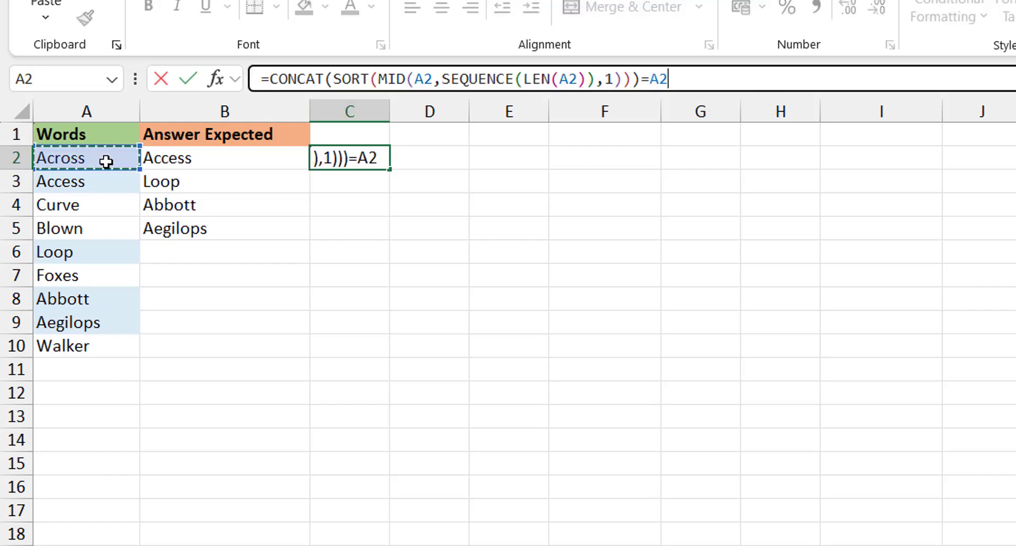
key("ctrl+Return")
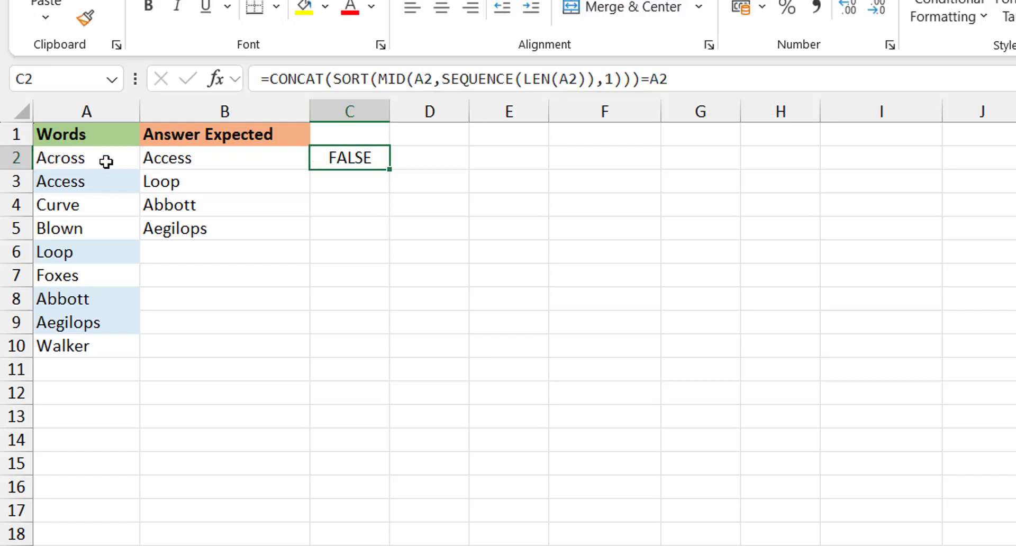
double_click(392, 171)
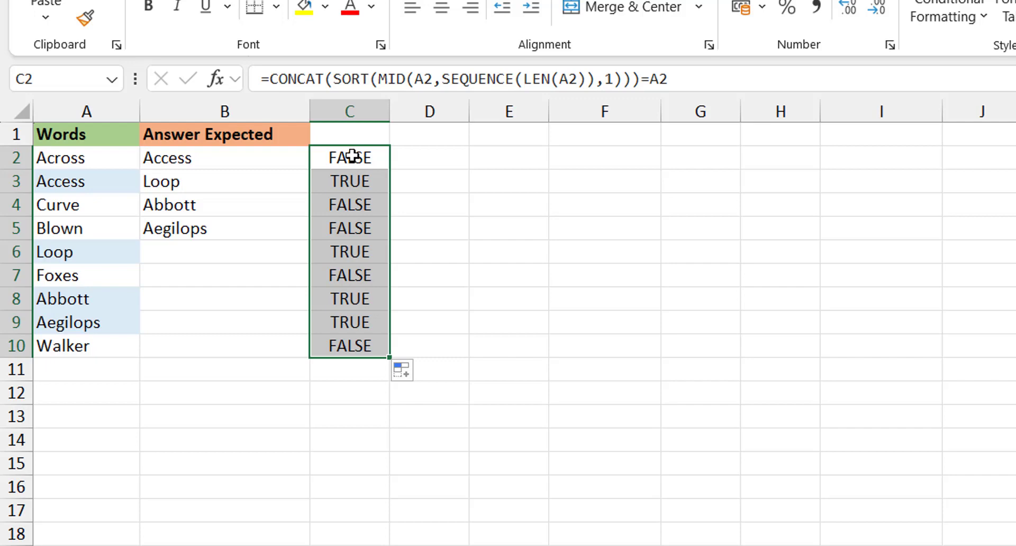
- Review the formulas in C2:C5 and copy the C2 formula text without its leading equals sign
left_click(352, 156)
left_click(355, 176)
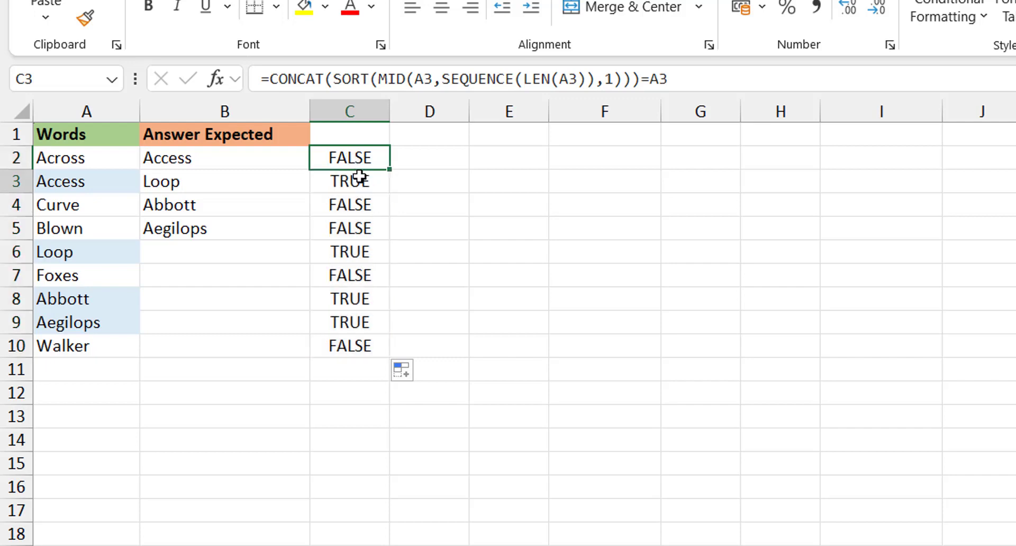
left_click(367, 205)
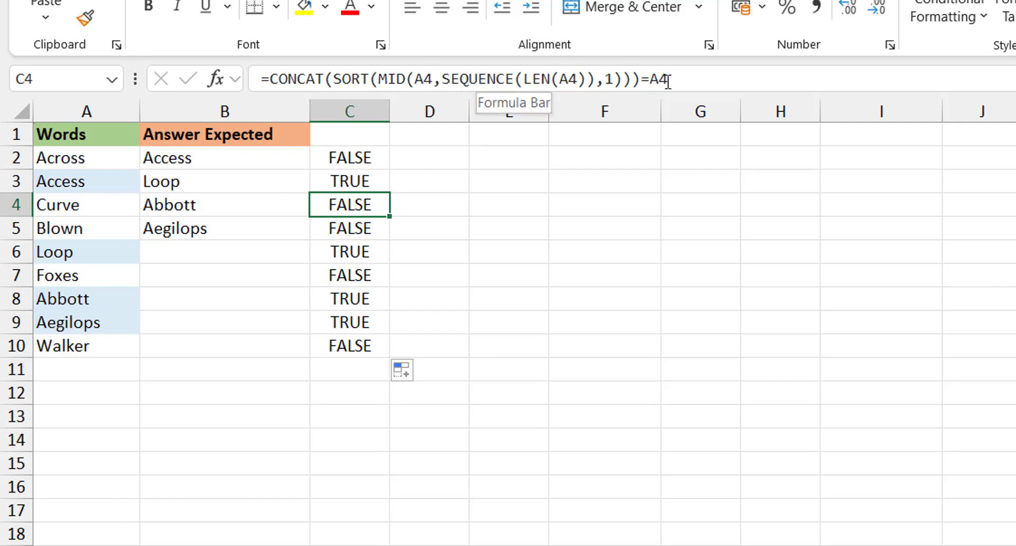
left_click(360, 229)
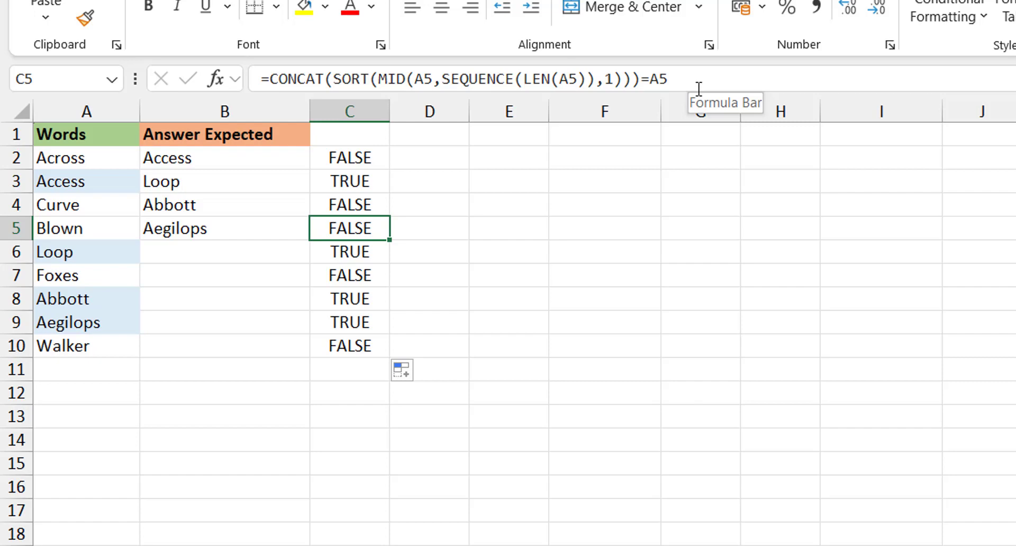
left_click(359, 158)
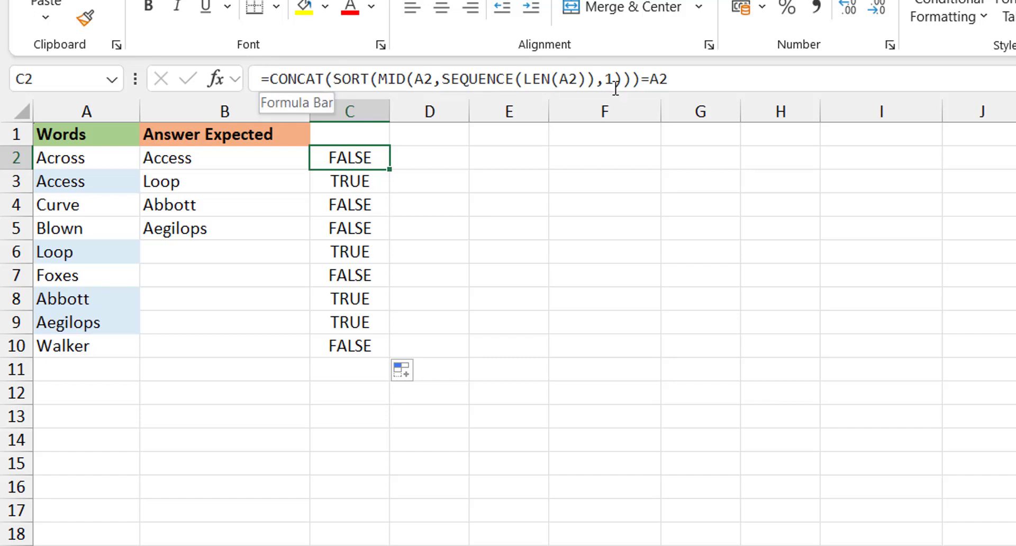
left_click_drag(272, 81, 749, 95)
key("ctrl+c")
key("Escape")
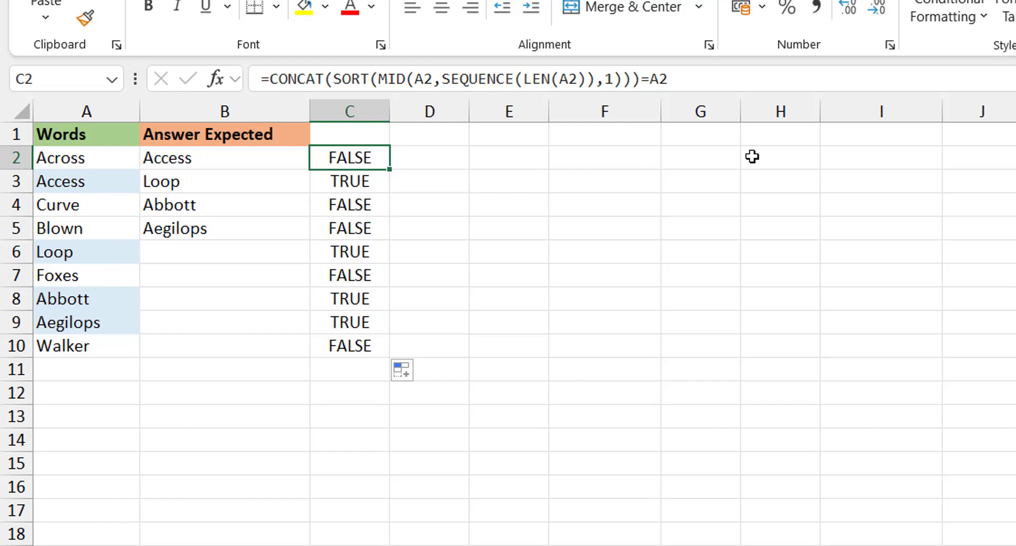
- Start a MAP formula in D2 over A2:A10 with LAMBDA parameter x, and paste the copied C2 formula as its calculation
left_click(431, 158)
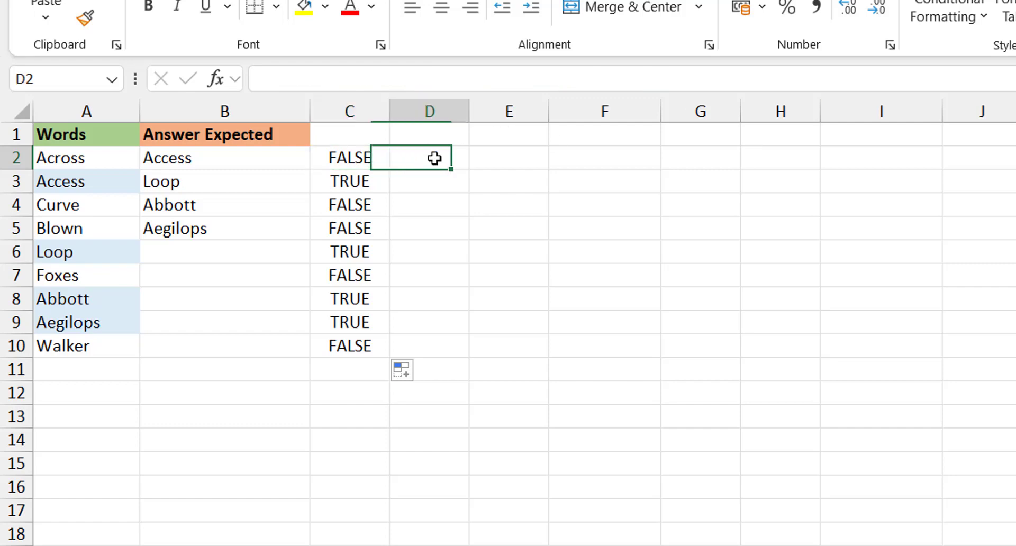
left_click(333, 75)
type("=map")
key("Tab")
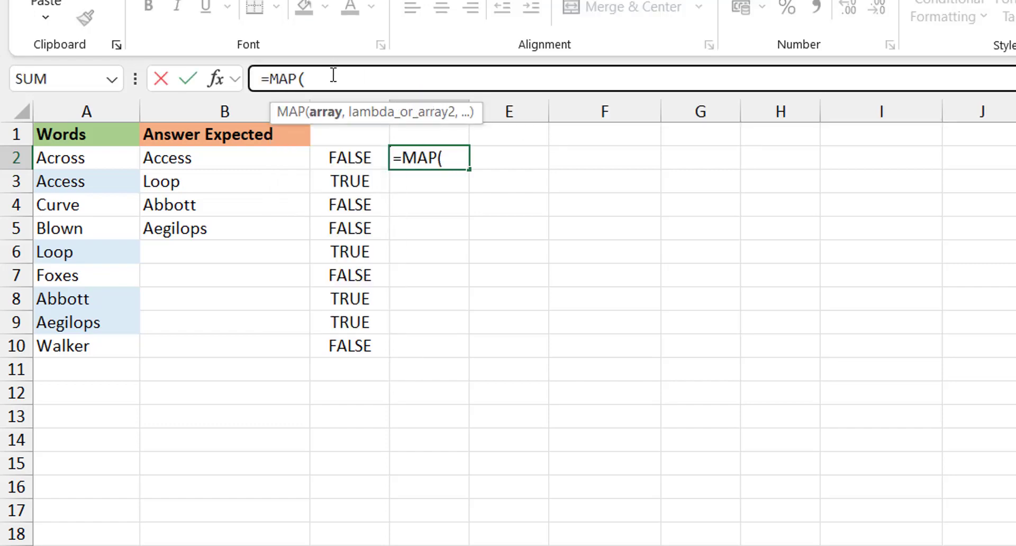
left_click(103, 156)
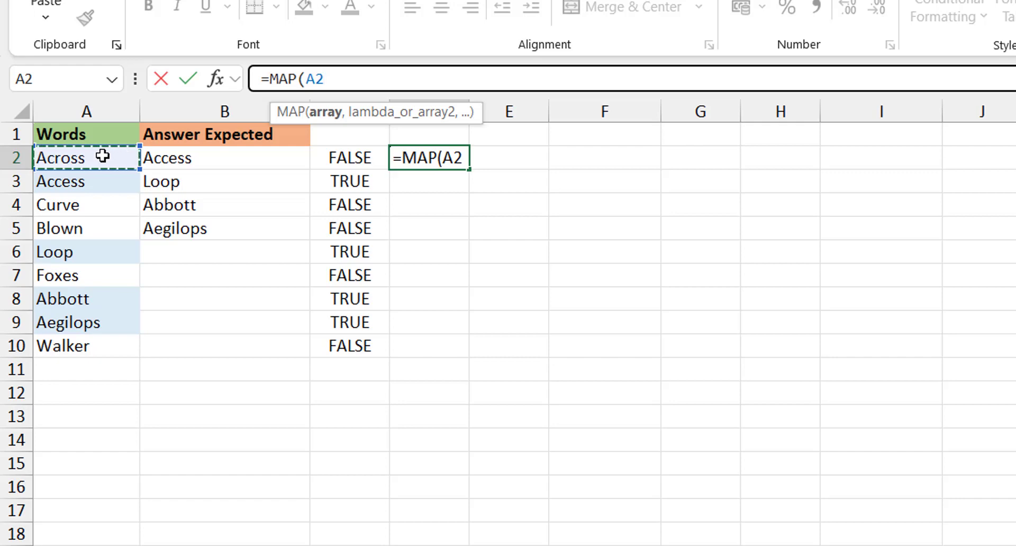
key("ctrl+shift+Down")
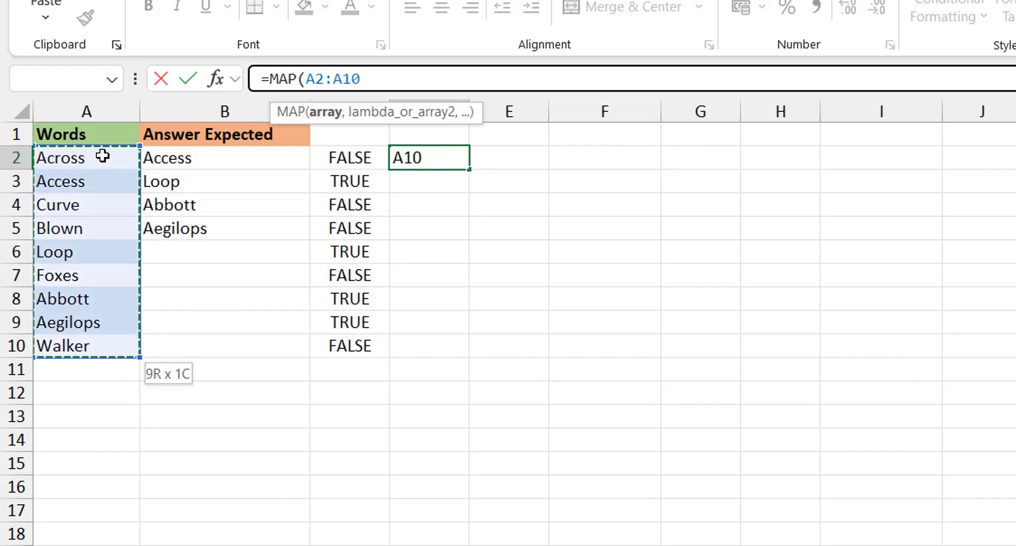
type(",lambda")
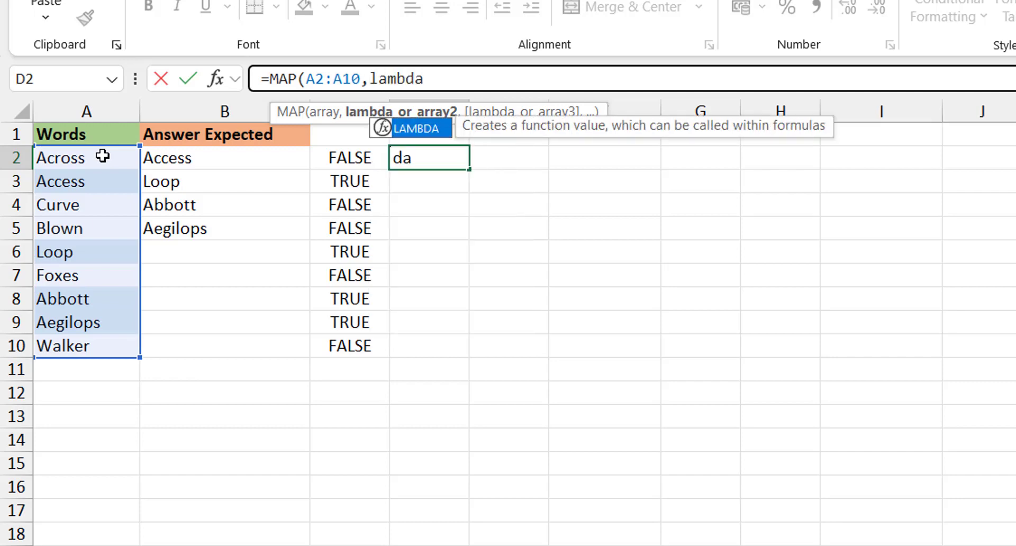
key("Tab")
type("x,")
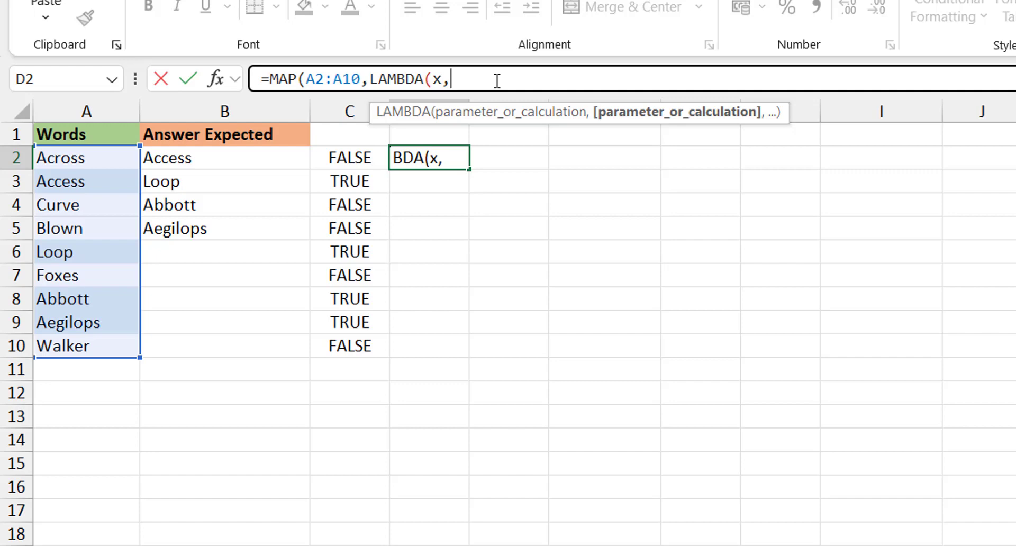
key("ctrl+v")
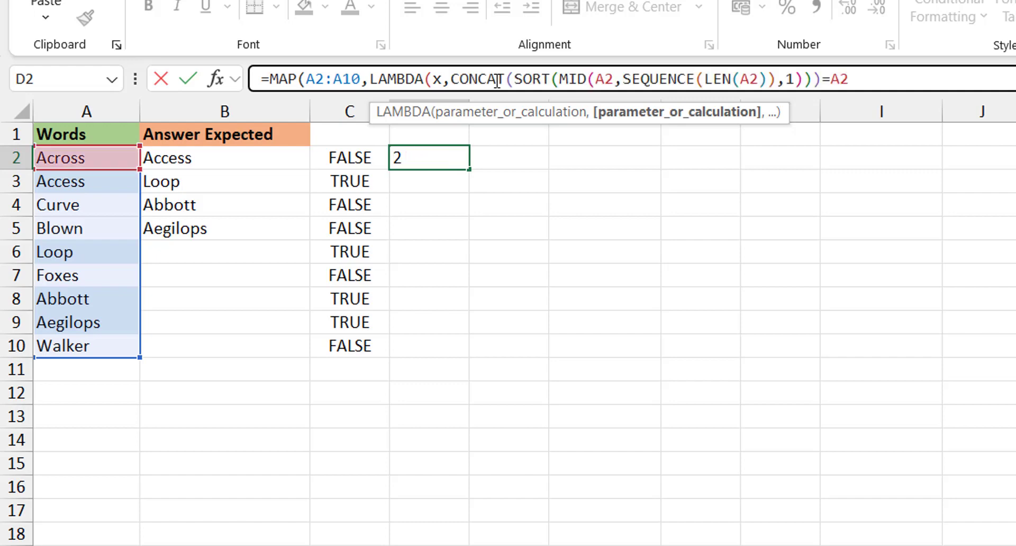
- Replace the A2 references inside MID and LEN with x in the D2 formula
left_click(614, 80)
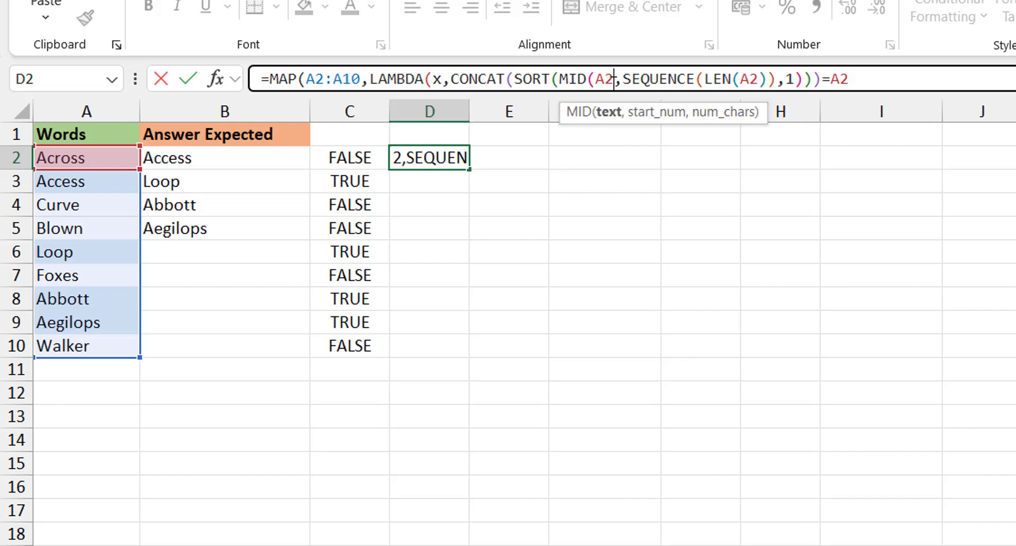
key("BackSpace")
key("BackSpace")
type("x")
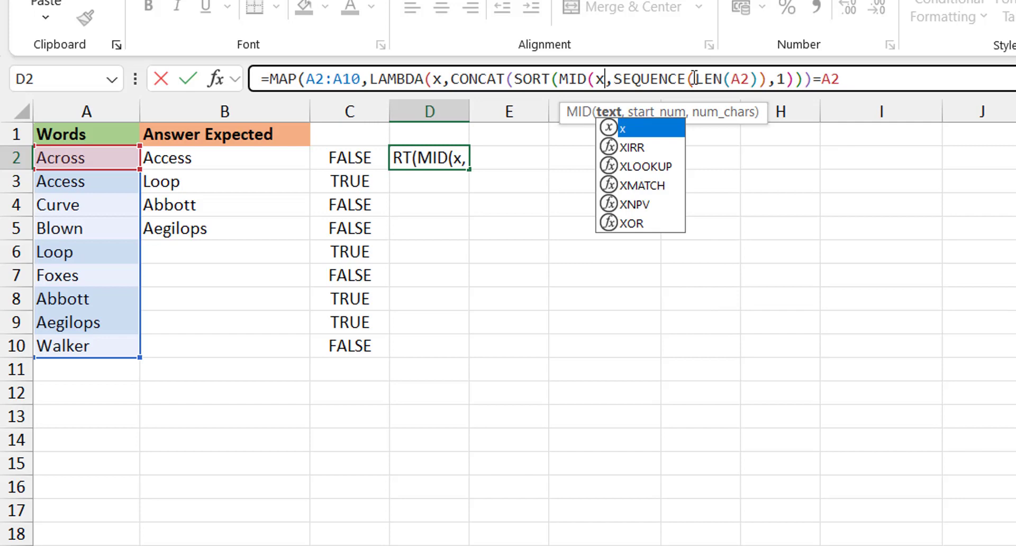
left_click(753, 79)
key("BackSpace")
key("BackSpace")
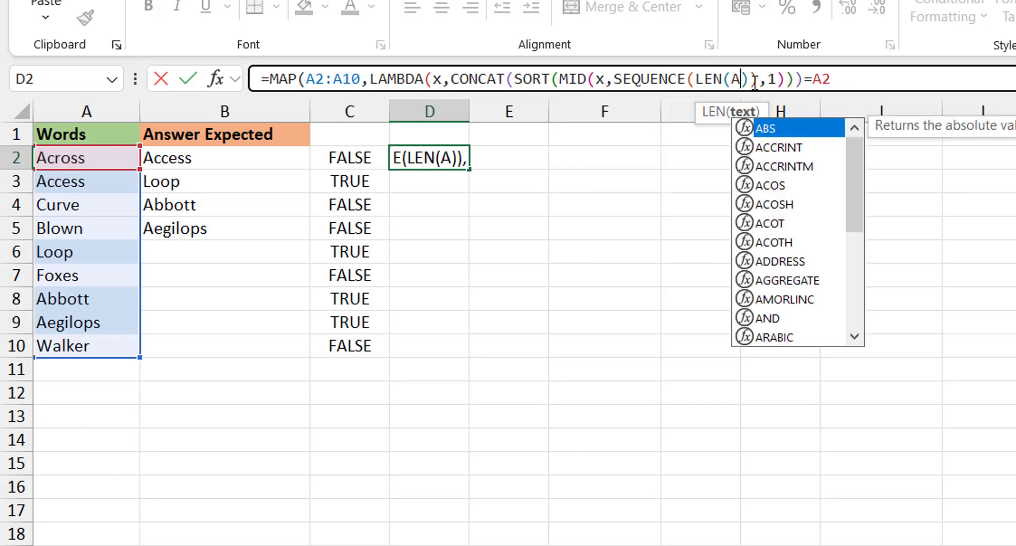
type("x")
- Replace the final A2 in the comparison with x, close the LAMBDA and MAP functions, and enter the D2 formula
left_click(862, 80)
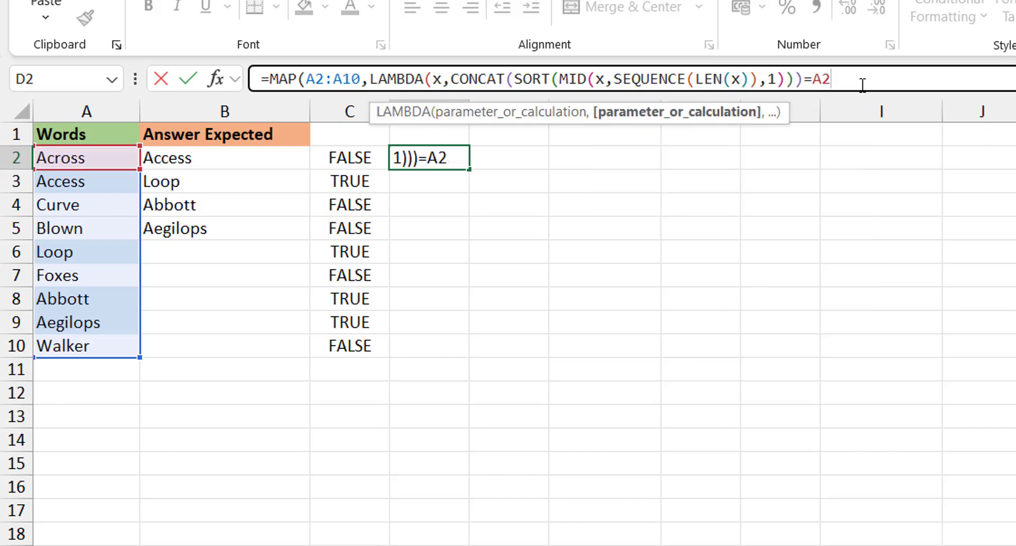
key("BackSpace")
key("BackSpace")
type("x")
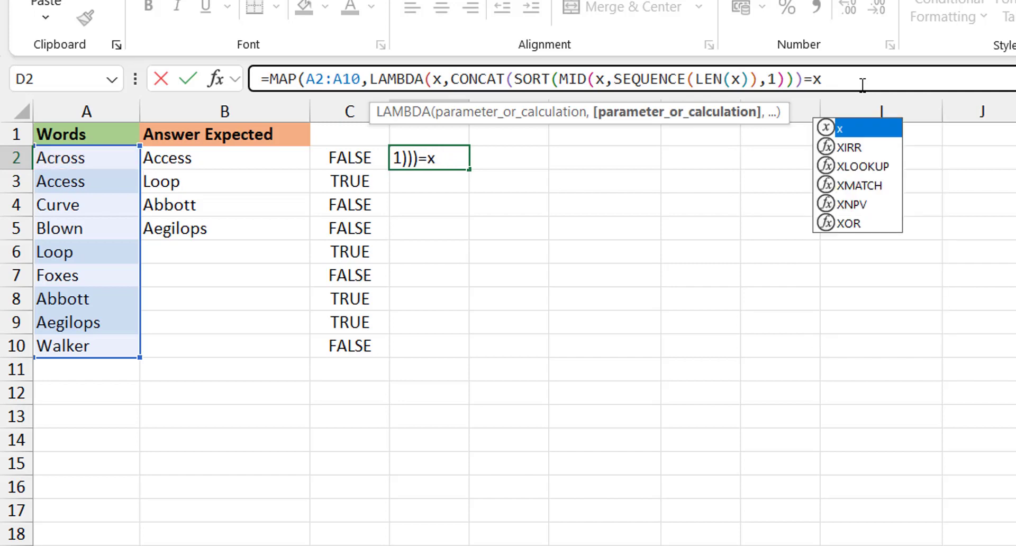
type(")")
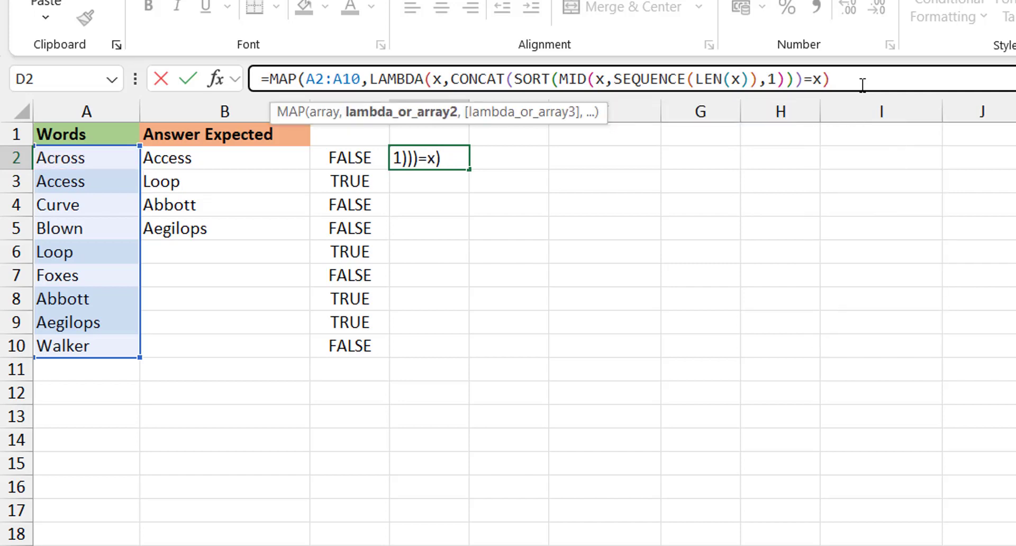
type(")")
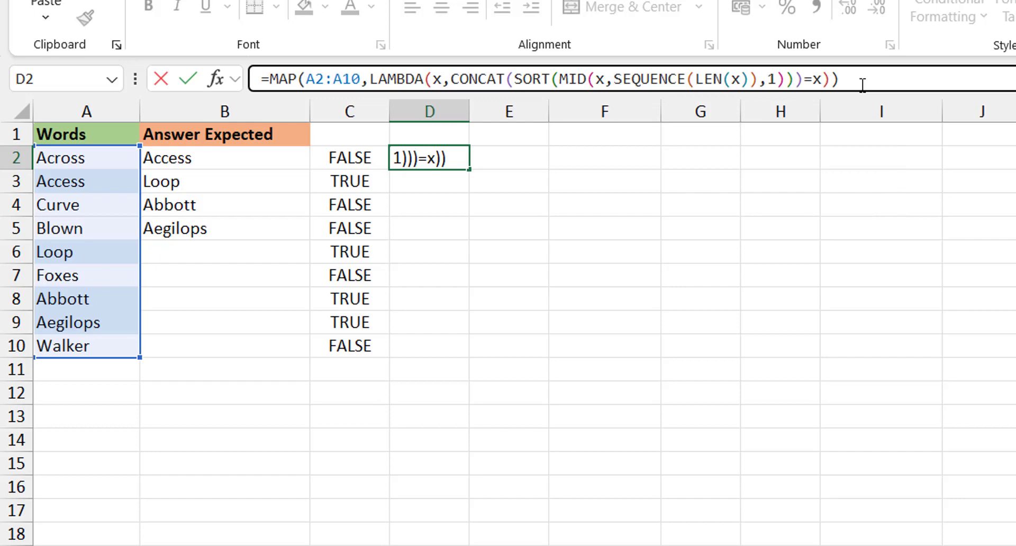
key("Return")
key("Up")
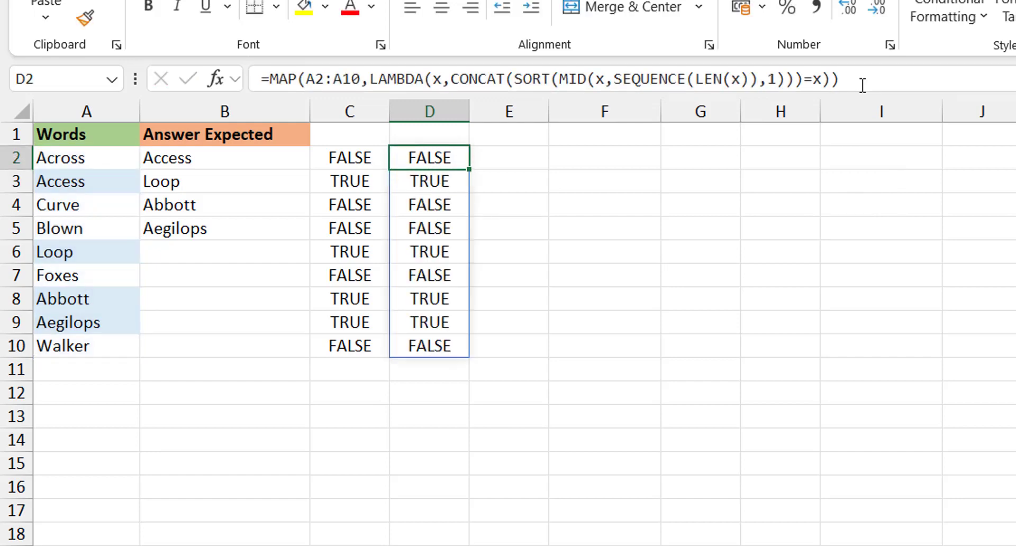
- Clear C2 and undo it, and do the same with the MAP formula in D2
key("Left")
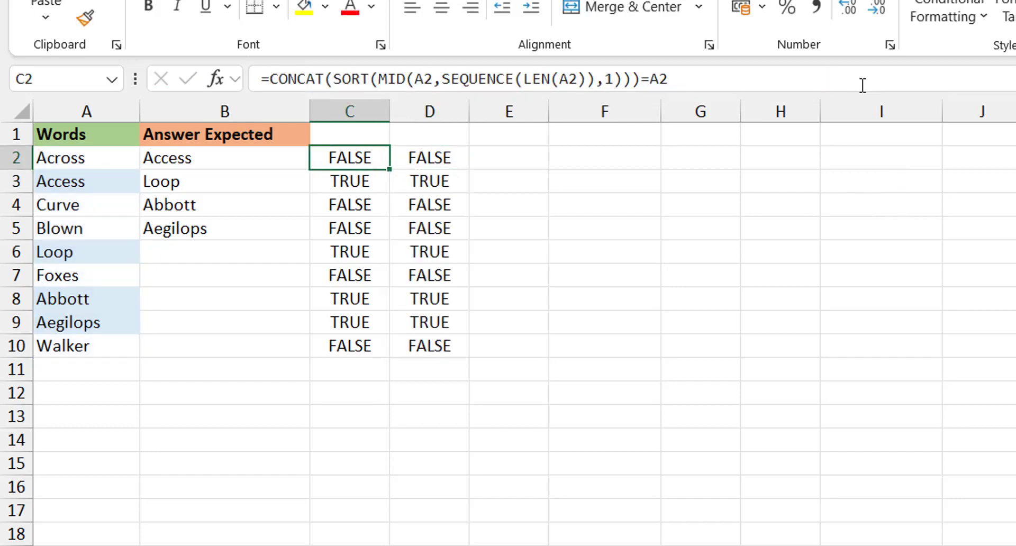
key("Delete")
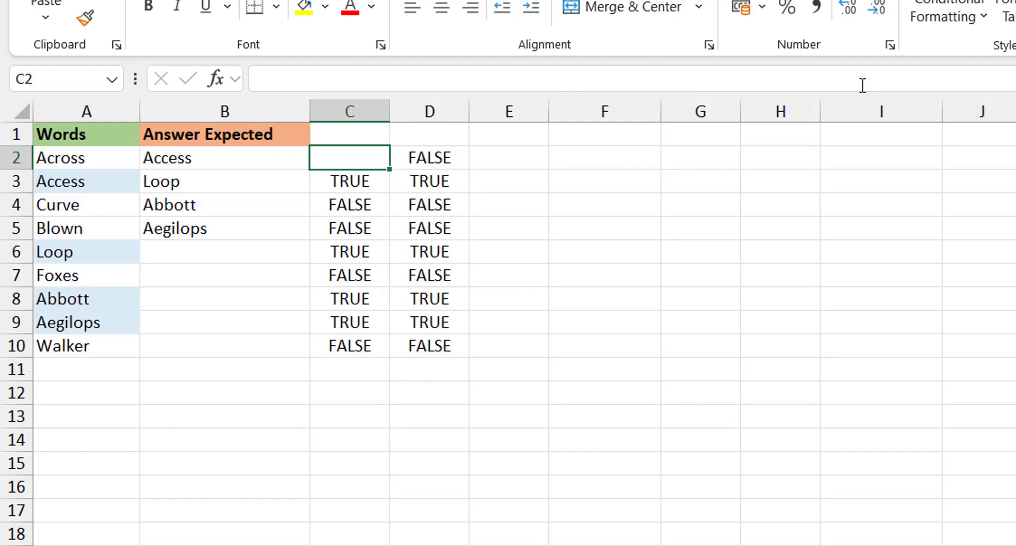
key("ctrl+z")
key("Right")
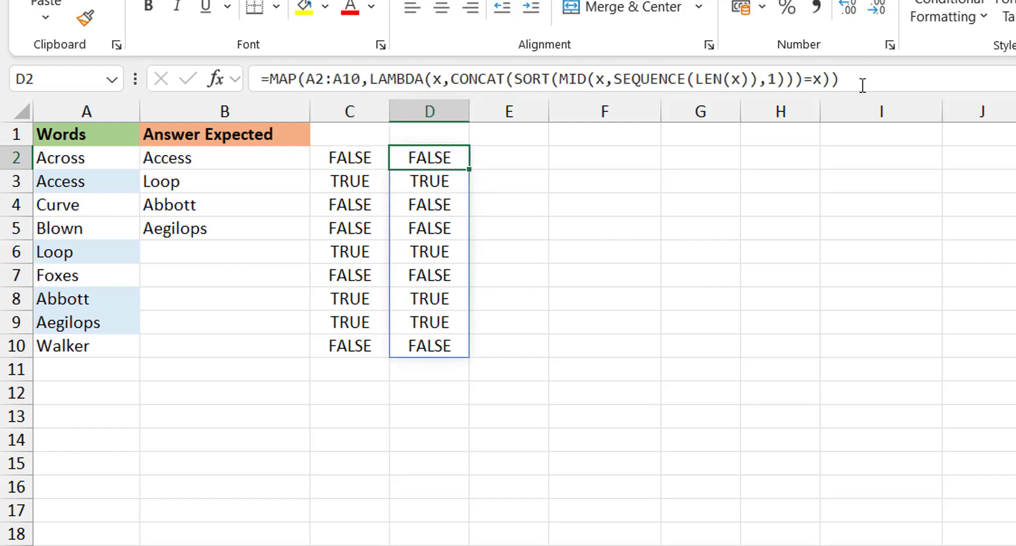
key("Delete")
key("ctrl+z")
- Wrap the MAP formula in D2 in FILTER, with A2:A10 as the array and MAP as the include argument
left_click(273, 80)
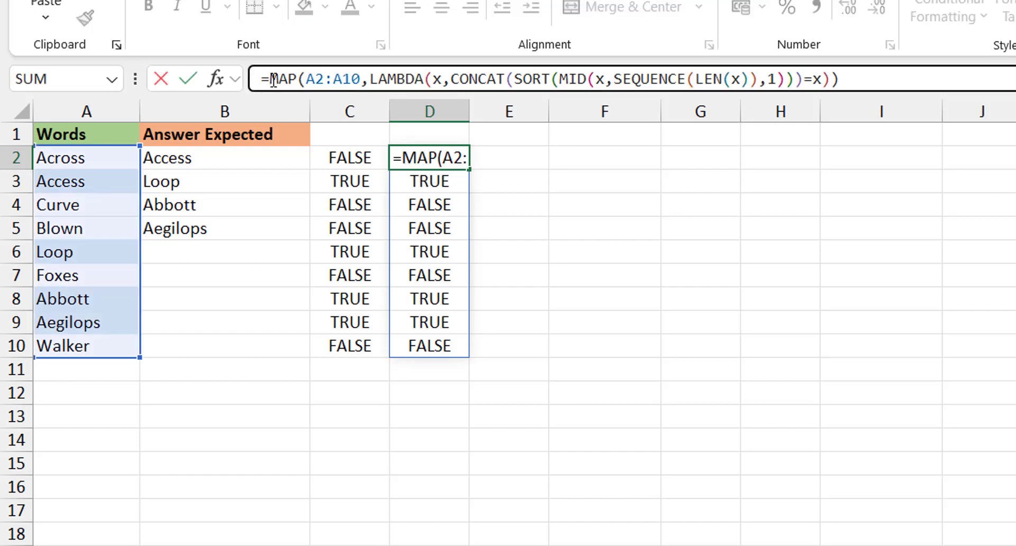
type("filte")
key("Tab")
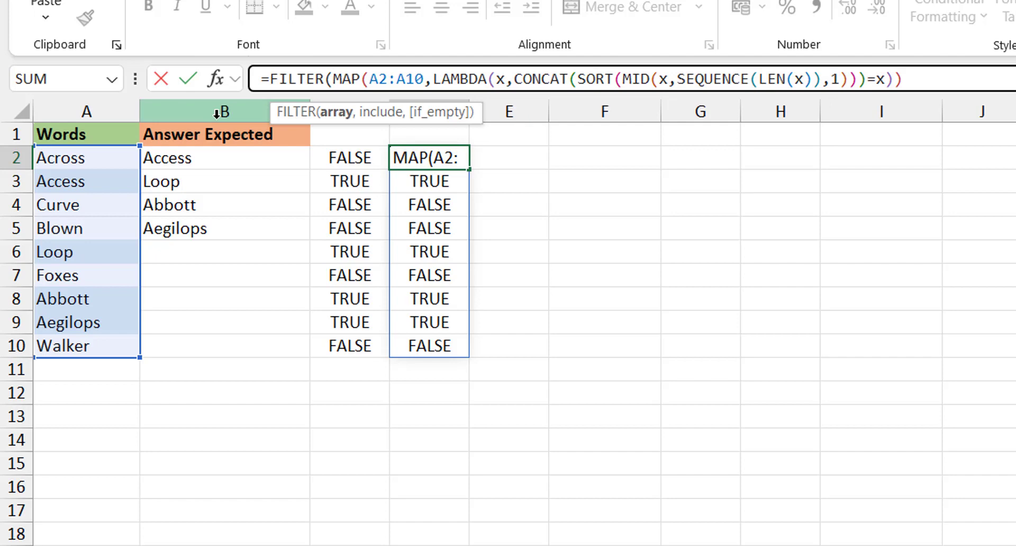
left_click(110, 153)
key("ctrl+shift+Down")
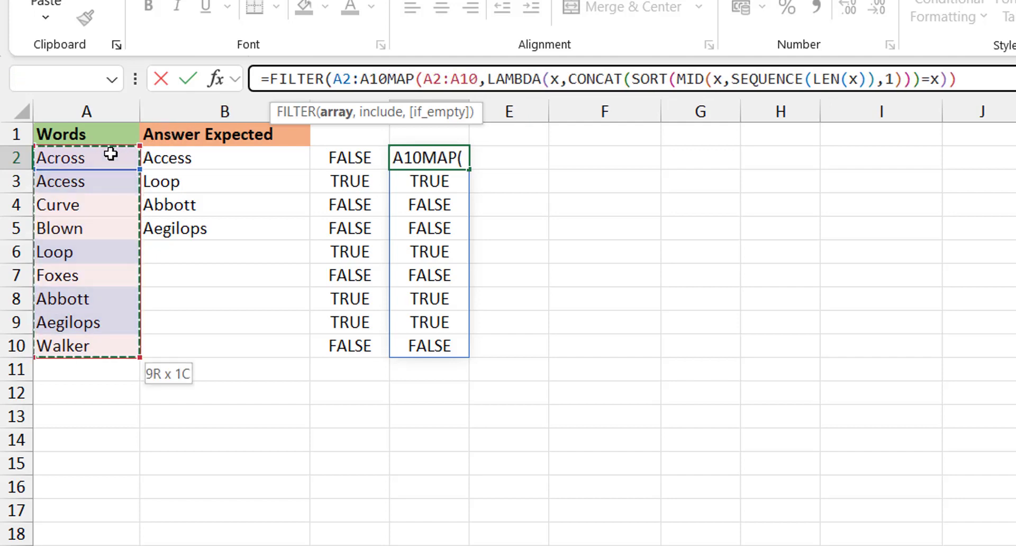
type(",")
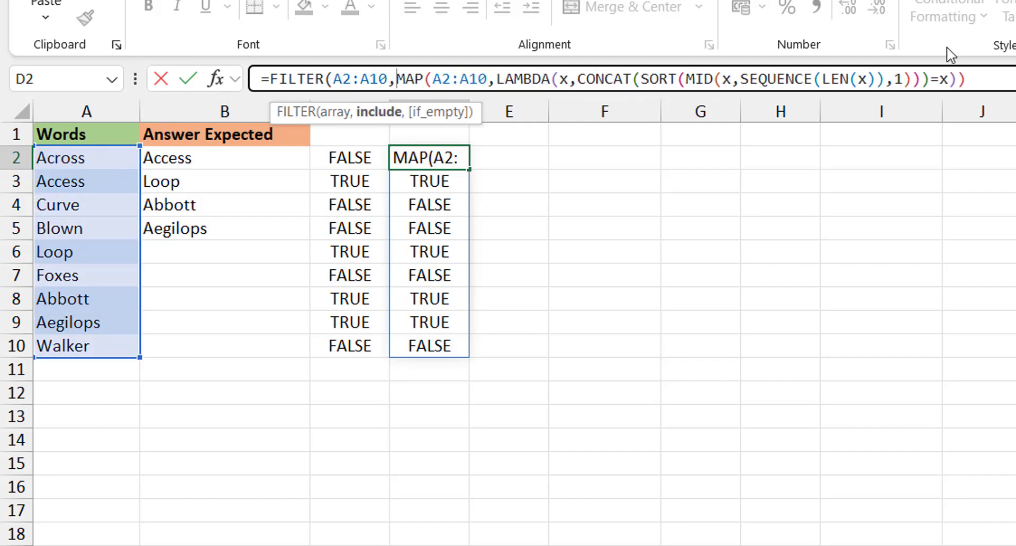
left_click(966, 79)
type(")")
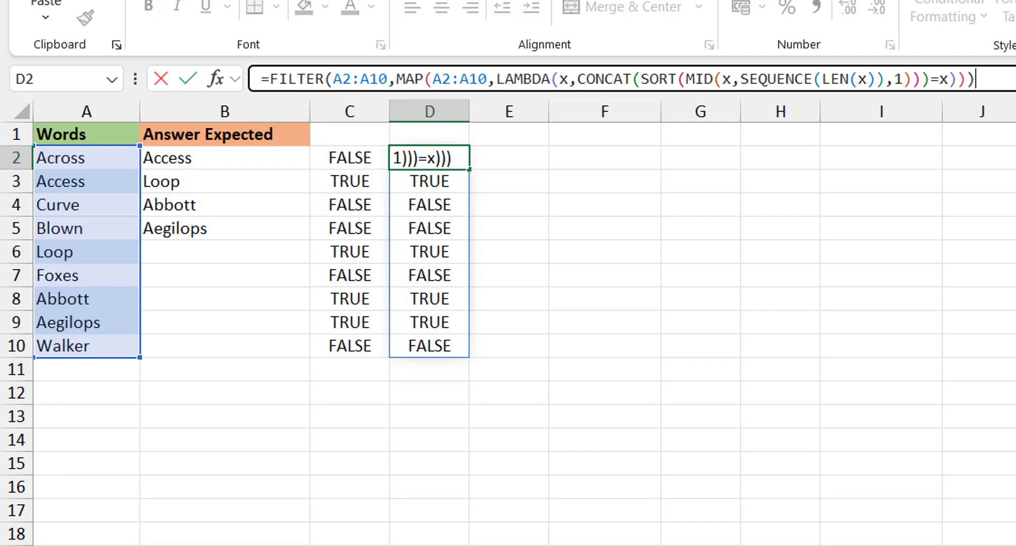
key("ctrl+Return")
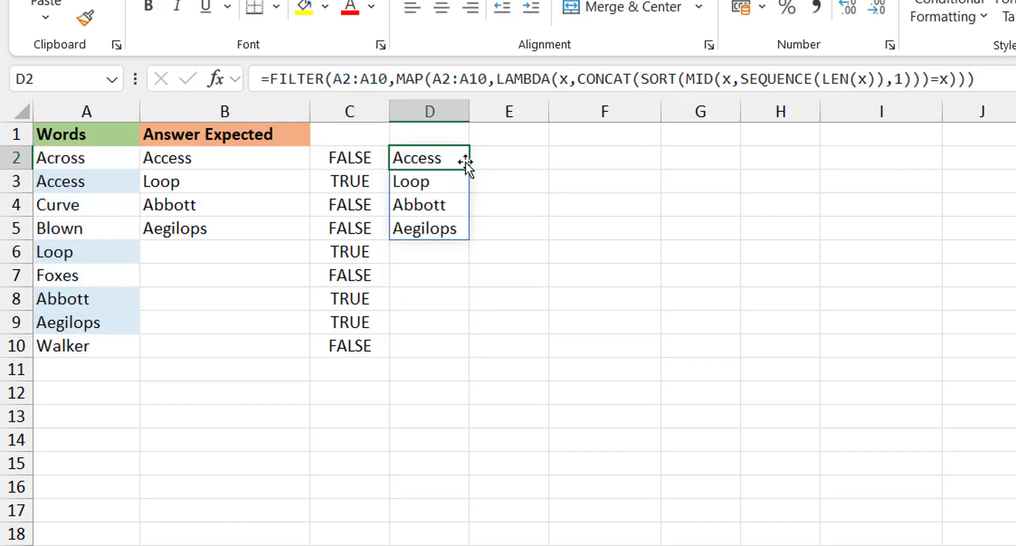
- Clear the helper formulas in C2:C10 and go back to the formula in D2
left_click(351, 152)
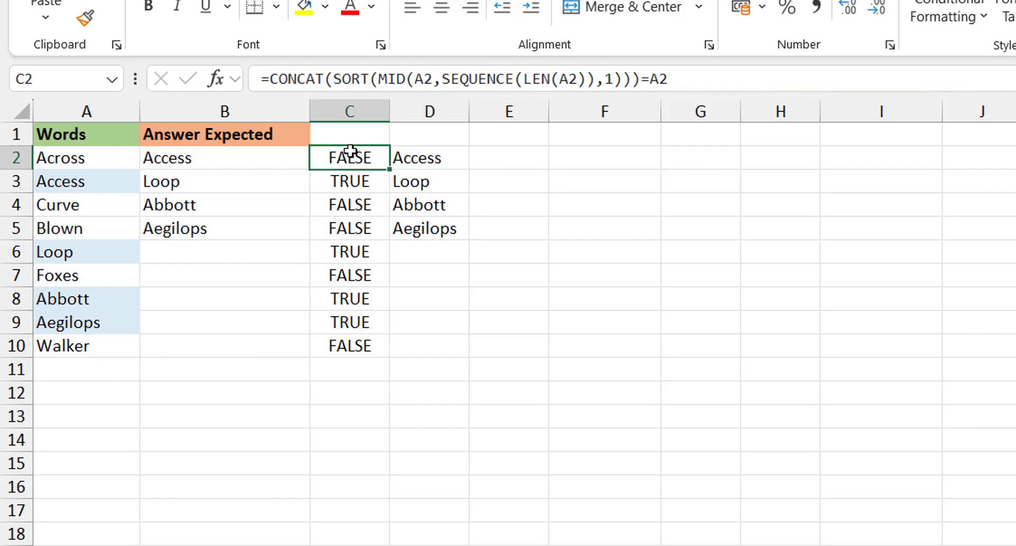
key("ctrl+shift+Down")
key("Delete")
key("Right")
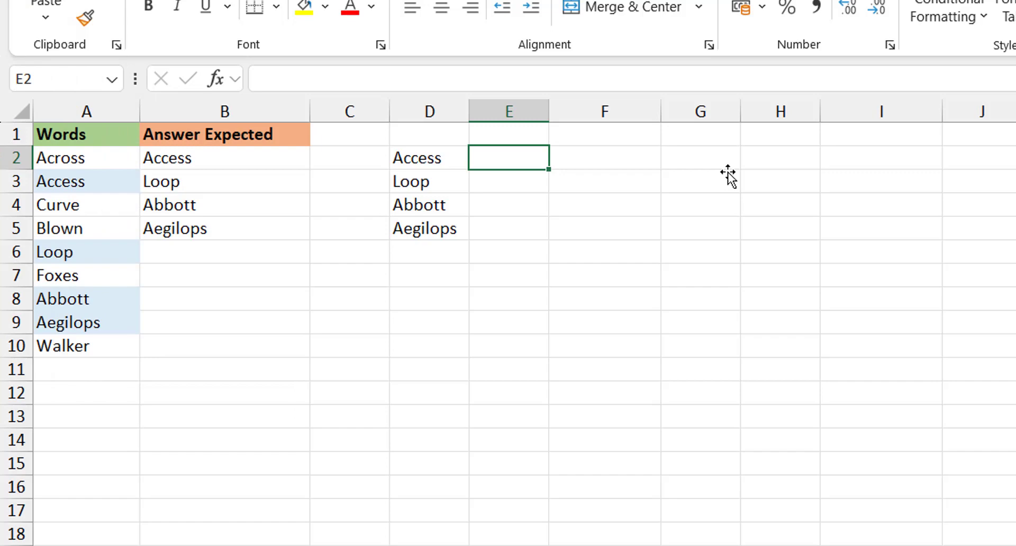
key("Left")
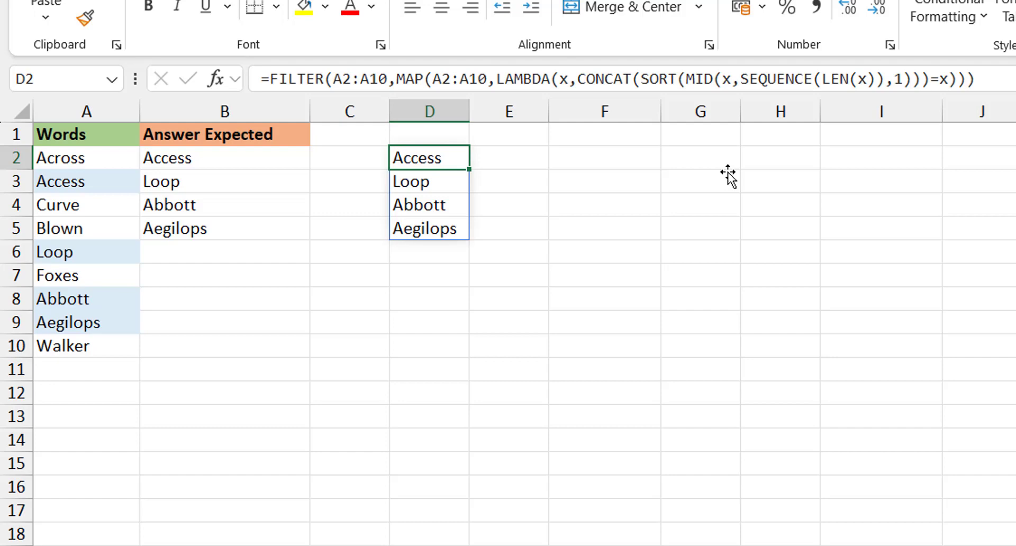
- Enter the test letters A, B, Z, a, b and x in F2:F7, one per cell
key("Right")
key("Right")
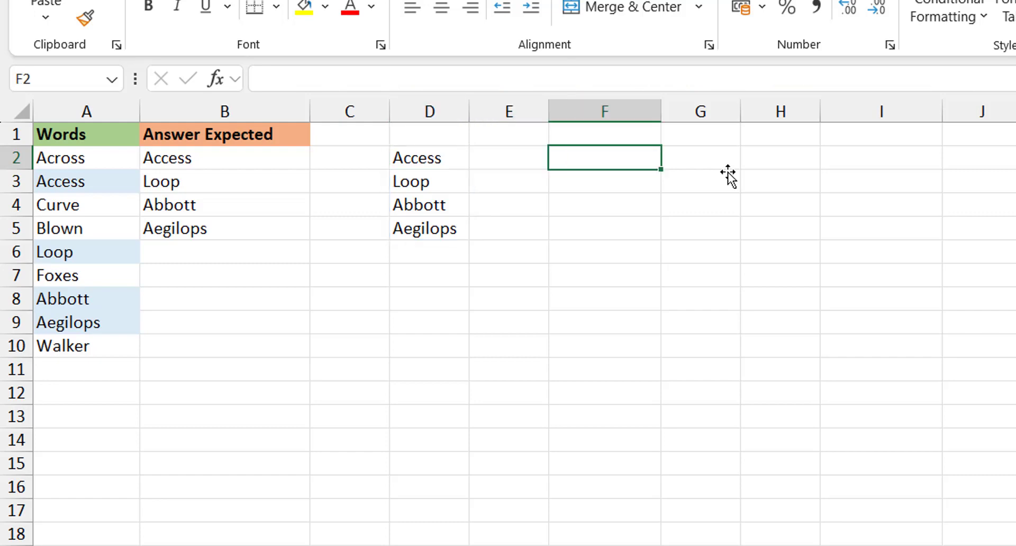
type("A")
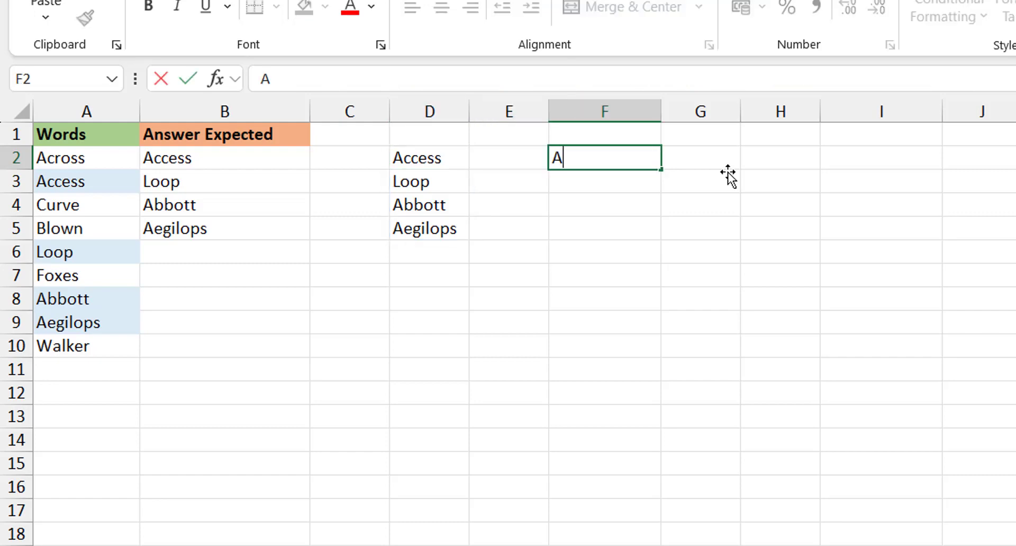
key("Return")
type("B")
key("Return")
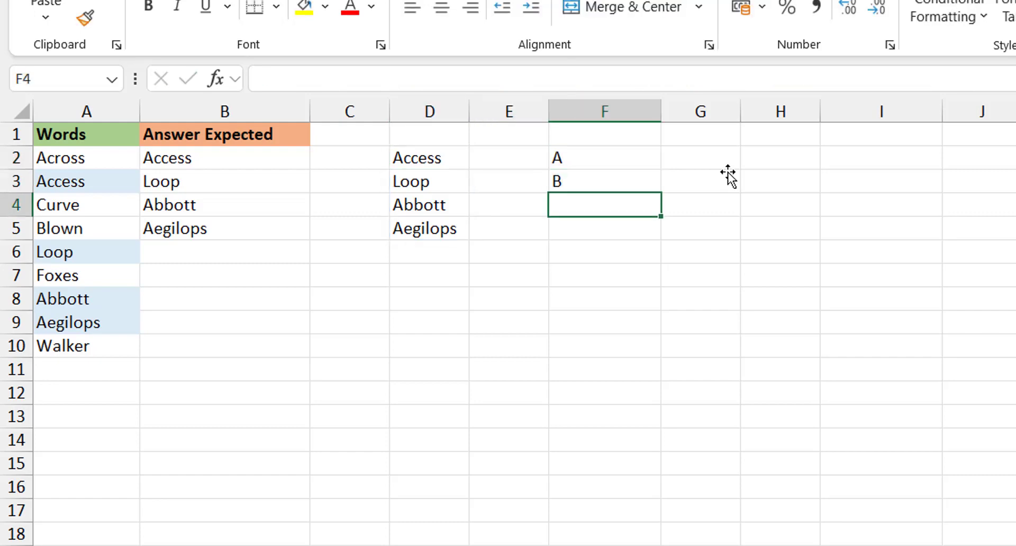
type("Z")
key("Return")
type("a")
key("Return")
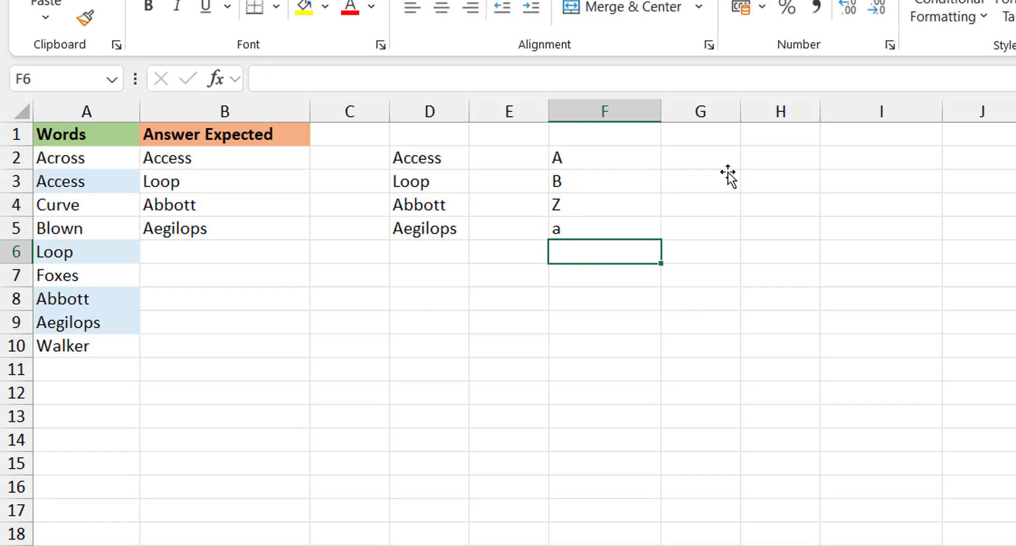
type("b")
key("Return")
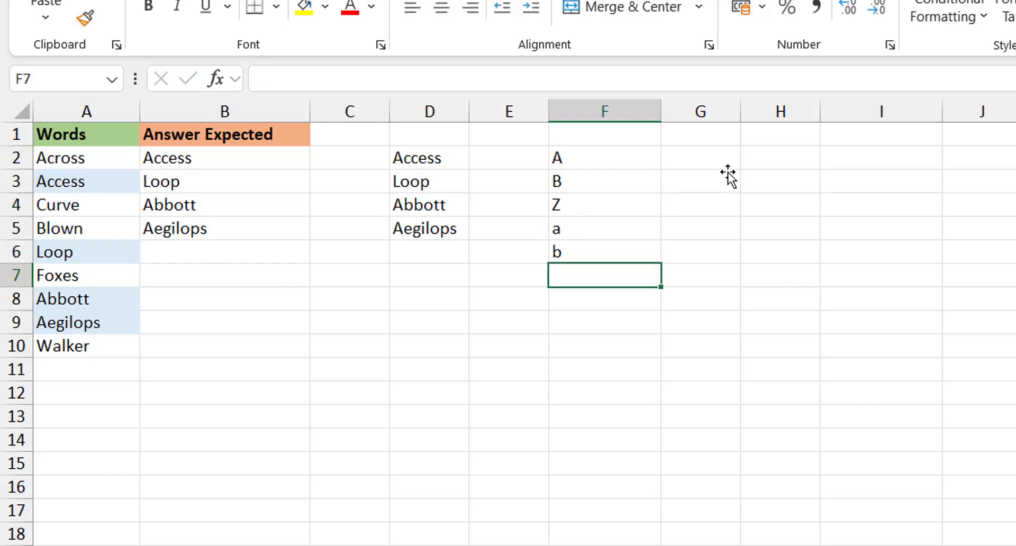
type("x")
key("Up")
- Enter =SORT(F2:F7) in G2 to sort the test letters, and go back to the FILTER formula in D2
key("Up")
key("Up")
key("Up")
key("Up")
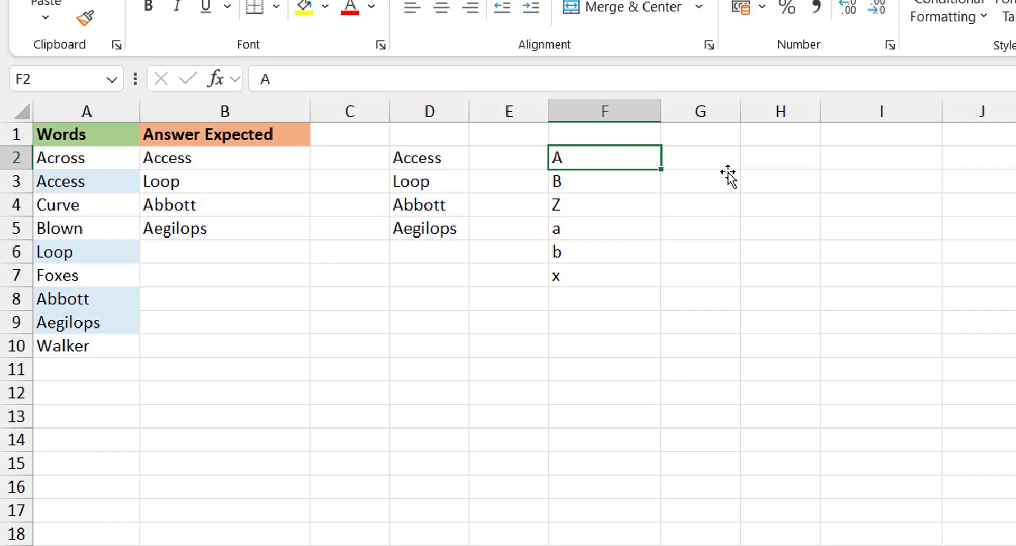
key("Right")
type("=sor")
key("Tab")
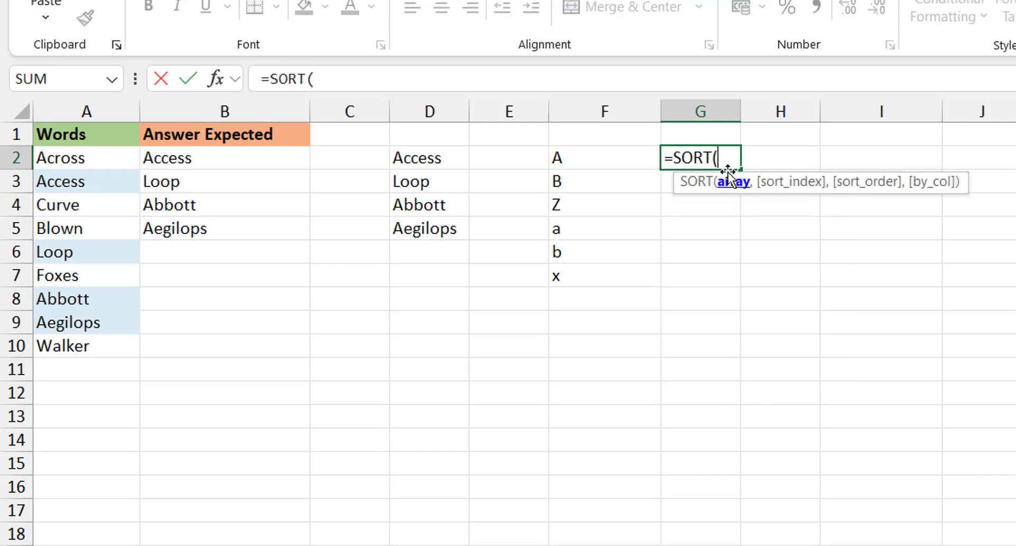
key("Left")
key("shift+Down")
key("shift+Down")
key("shift+Down")
key("shift+Down")
key("shift+Down")
type(")")
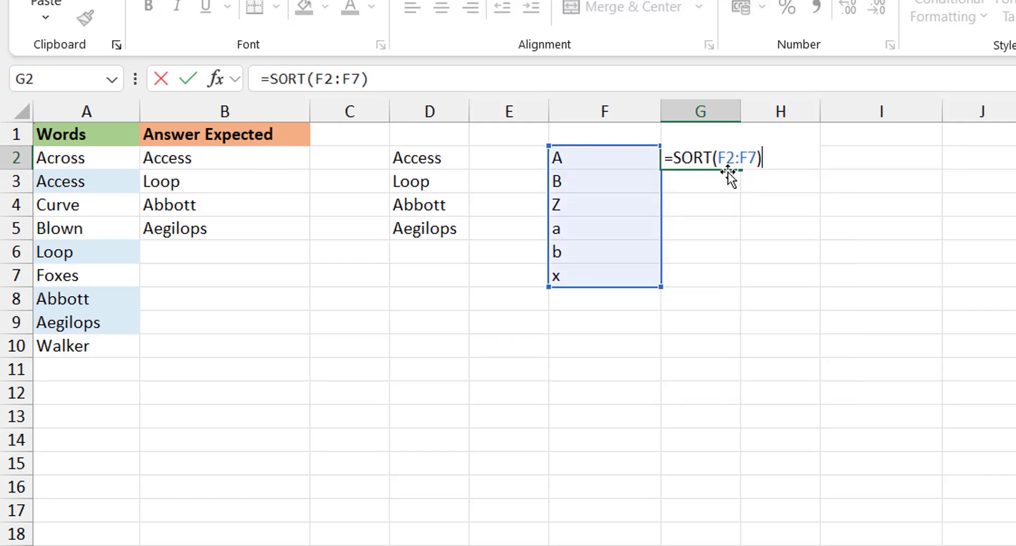
key("Return")
key("Up")
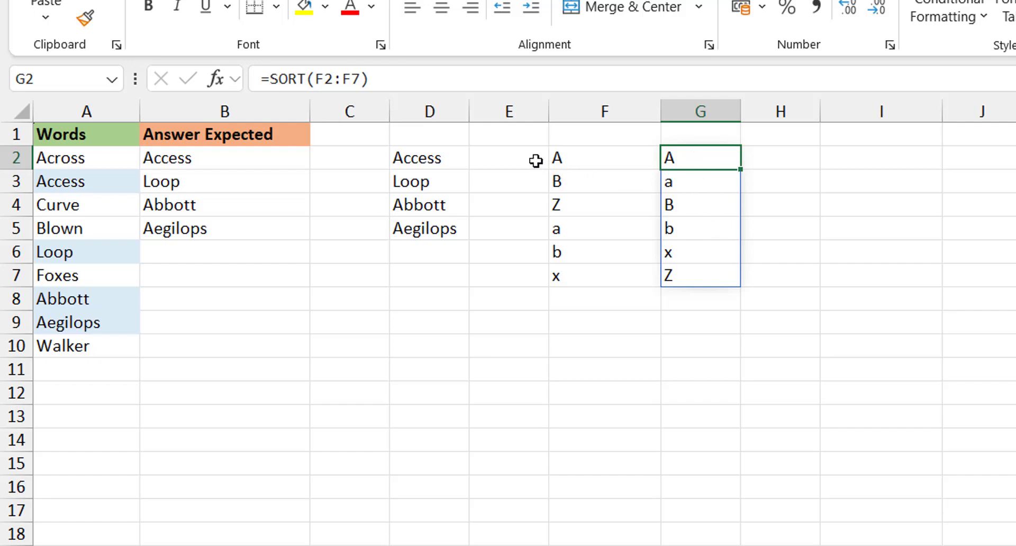
left_click(403, 156)
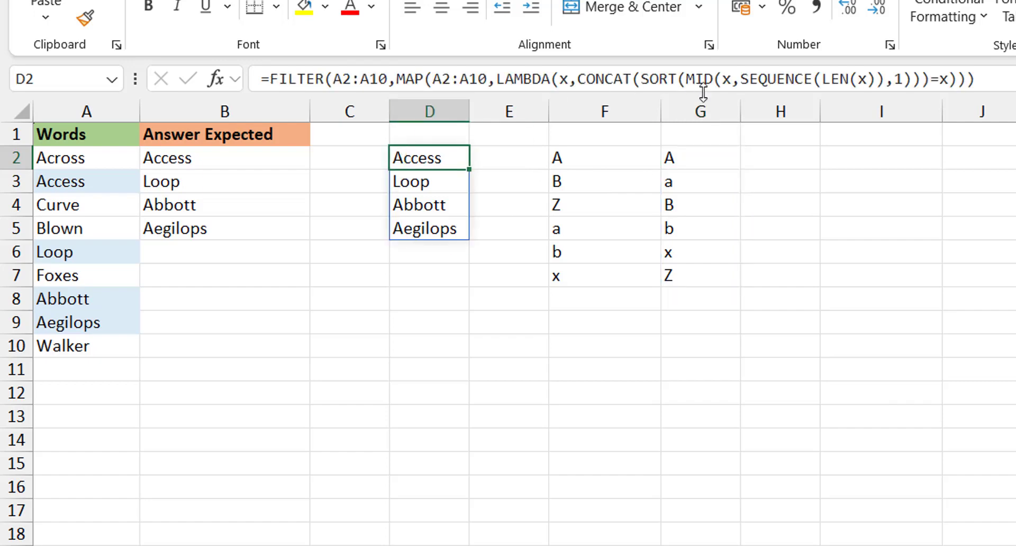